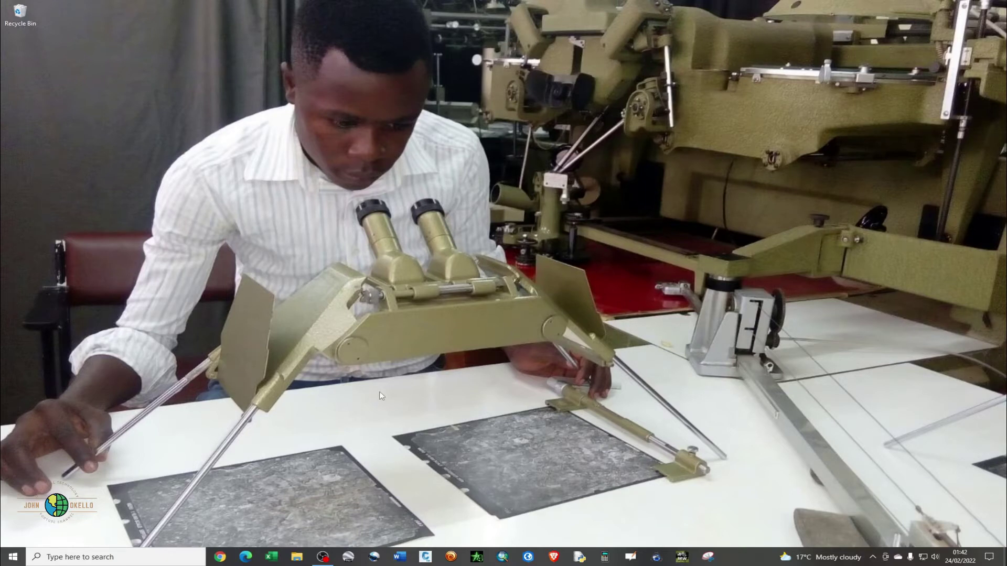
Open Google Earth Pro and search for the location chavakali
click(347, 557)
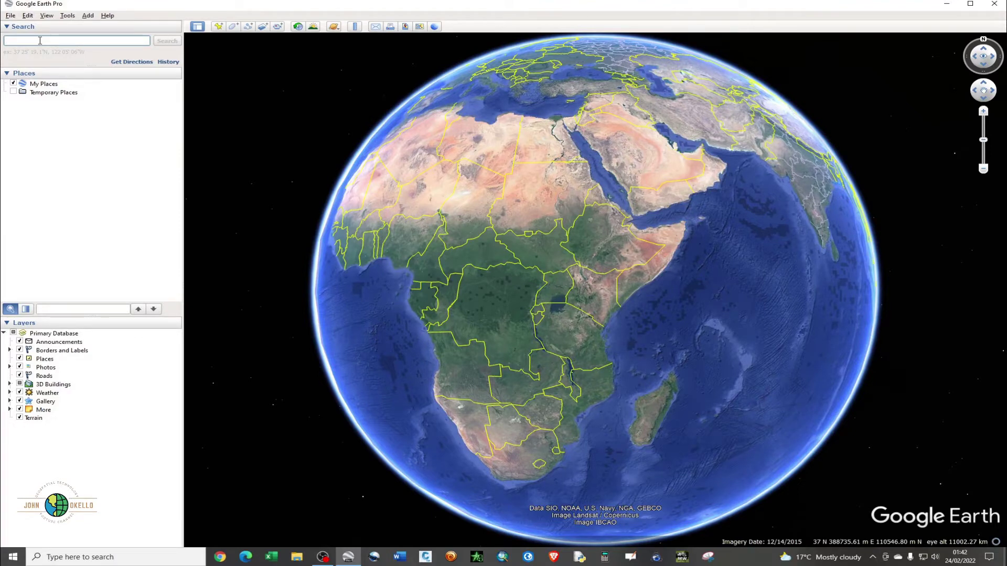
text(chavakali)
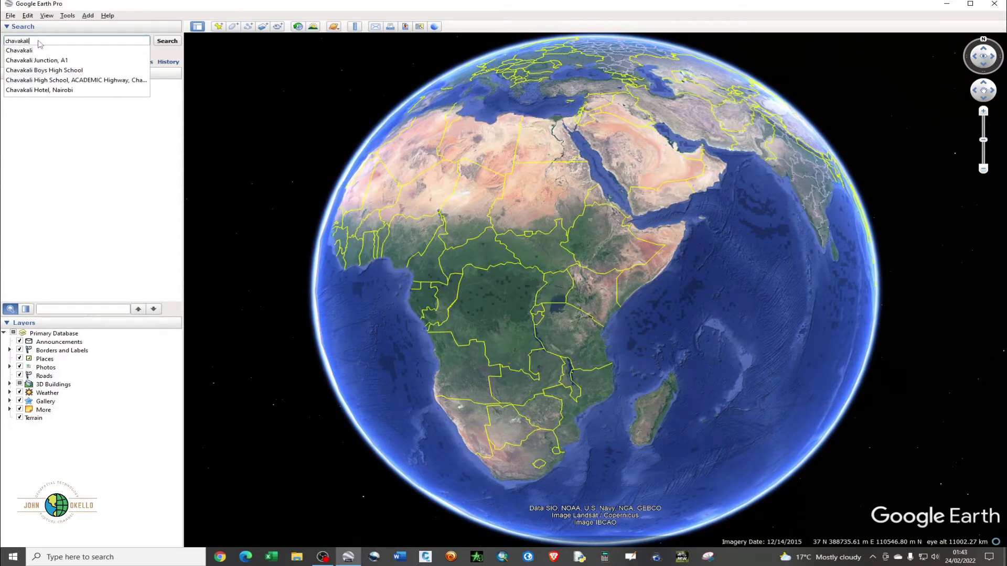
click(40, 40)
key(Return)
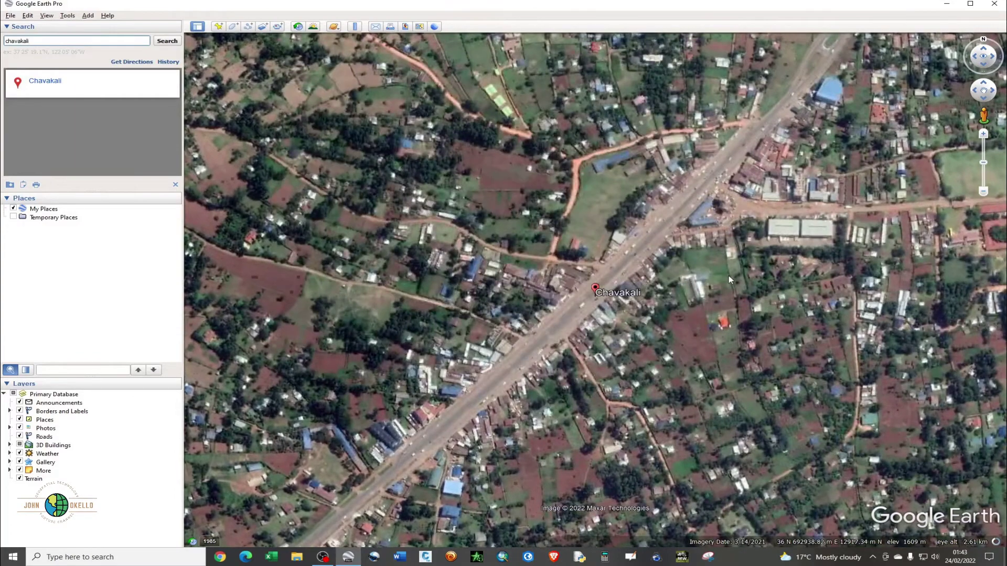
Examine the main road through Chavakali between Stendi Kisa and Chavakali Junction
scroll(728, 276, down, 2)
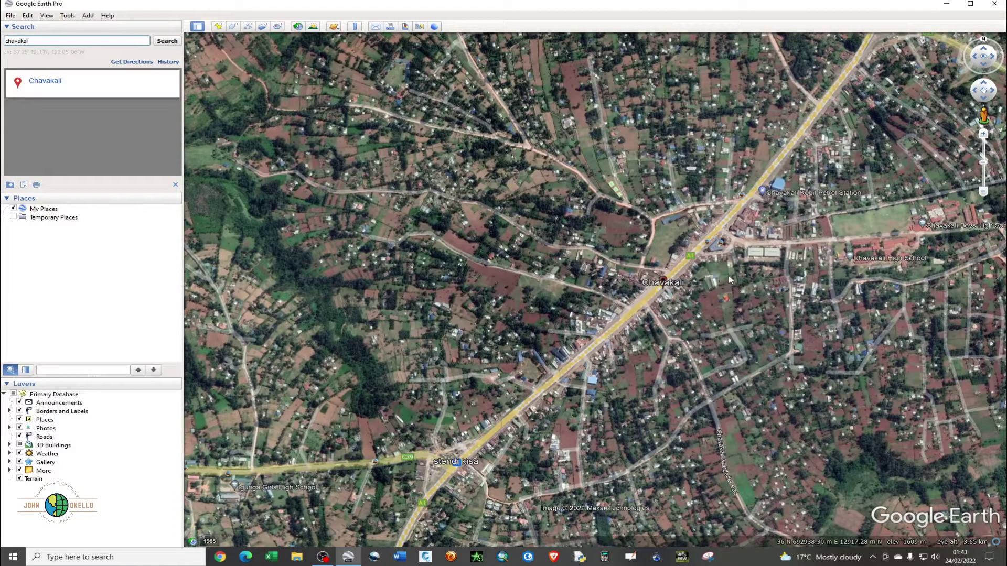
scroll(729, 279, down, 1)
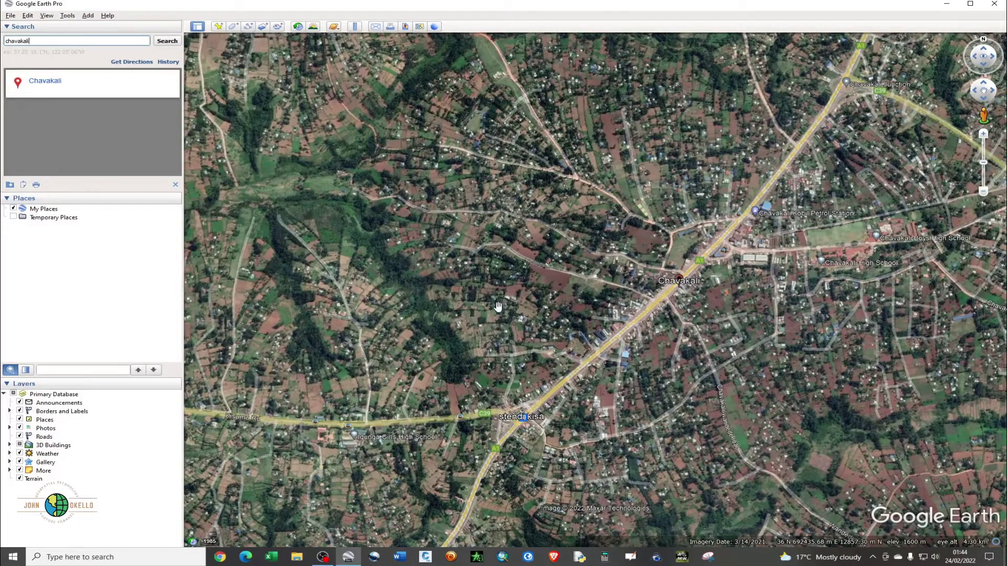
scroll(716, 281, up, 1)
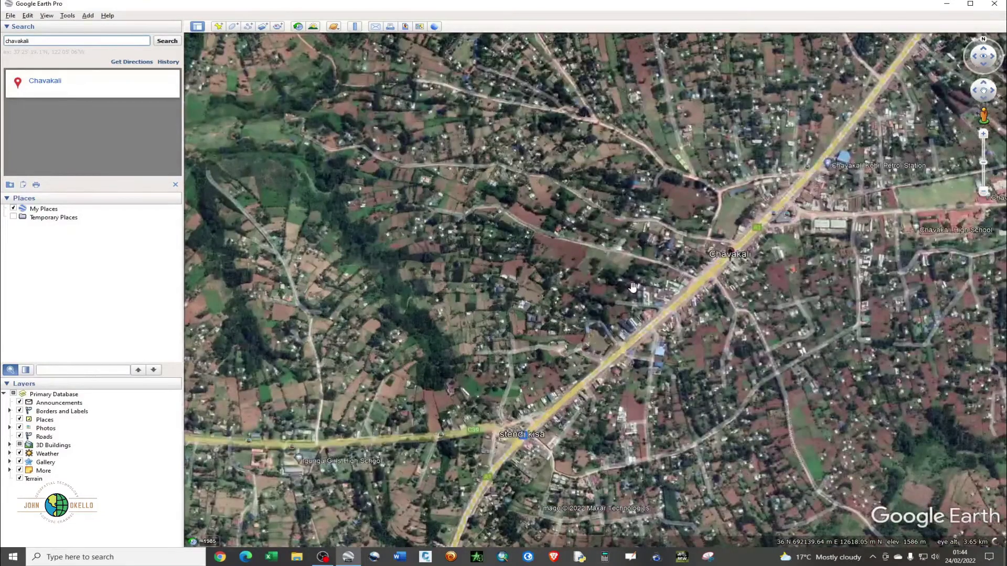
scroll(617, 294, down, 1)
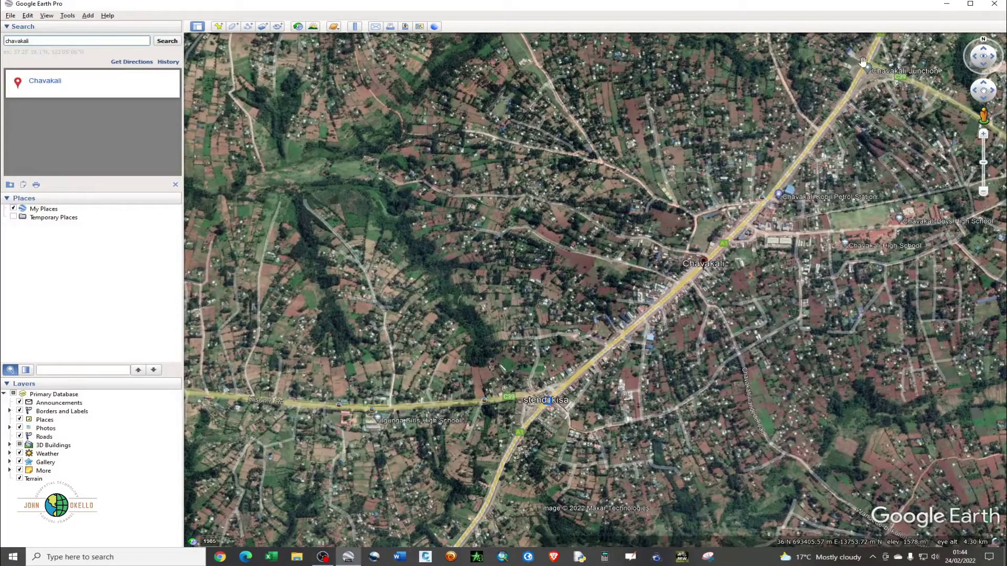
drag(862, 76, 737, 222)
scroll(737, 223, up, 3)
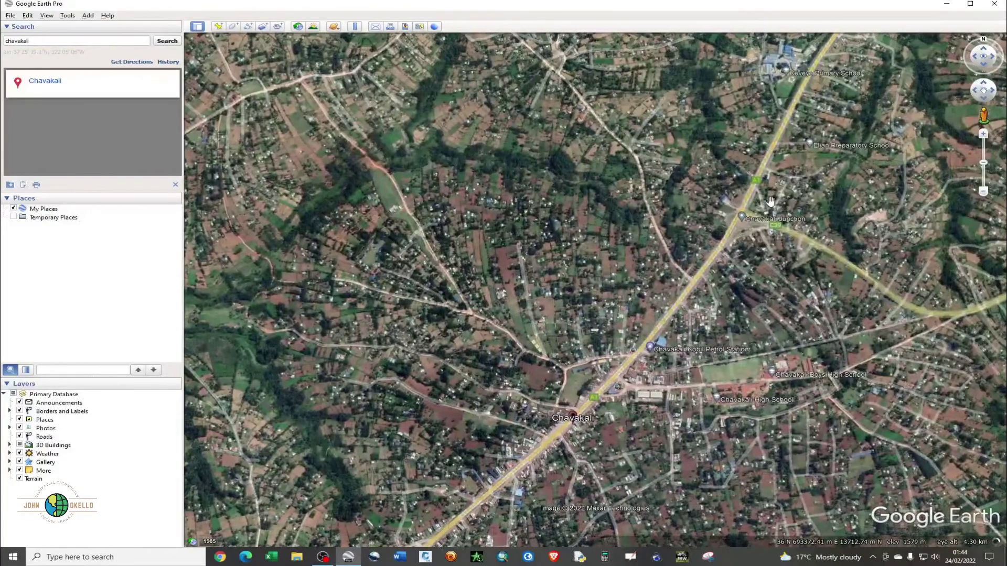
scroll(769, 201, up, 2)
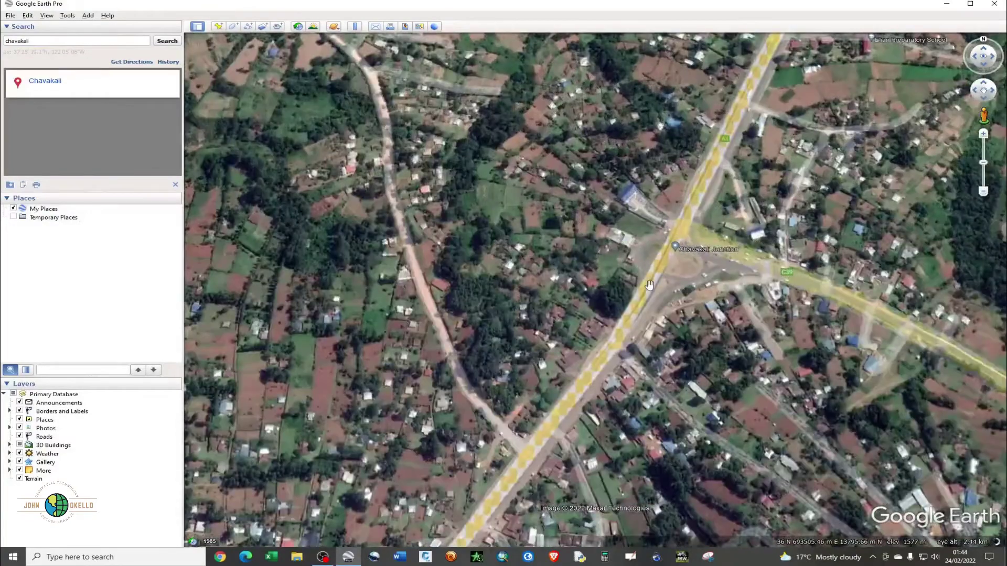
scroll(719, 230, down, 2)
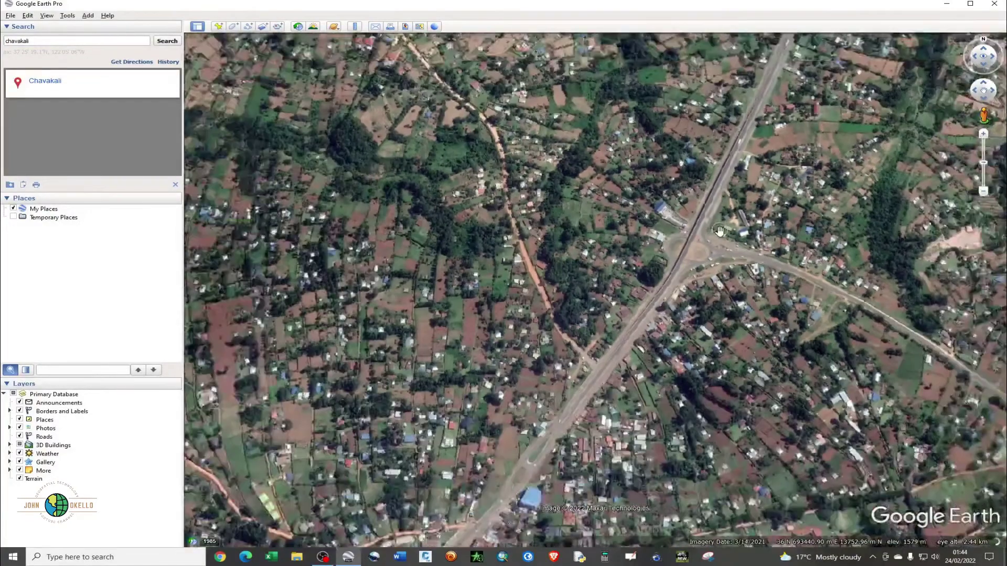
scroll(713, 244, down, 1)
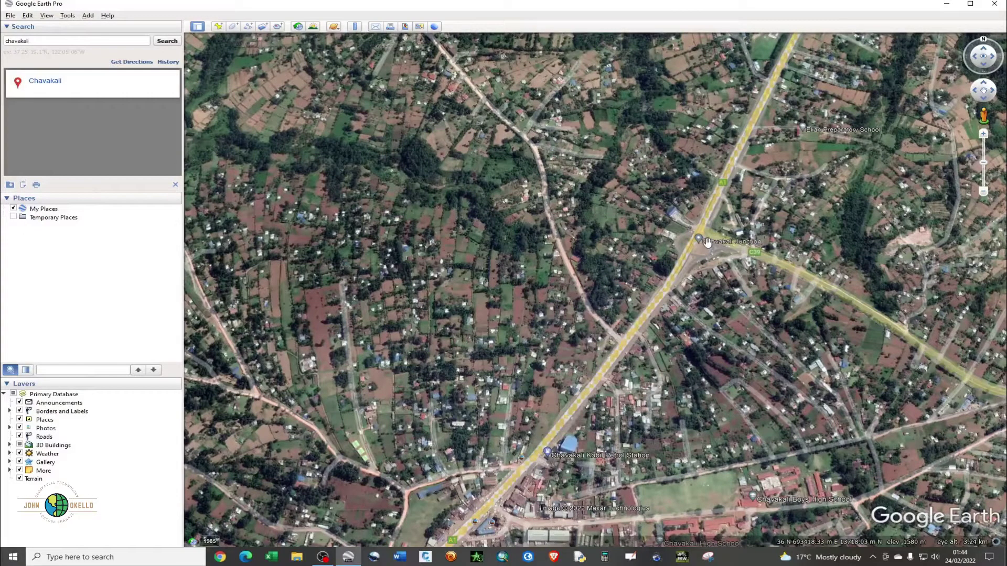
Examine the wider road network around Chavakali, from Mbale High School in the south to the main road north of Chavakali Junction
middle_drag(779, 220, 793, 194)
scroll(793, 194, down, 2)
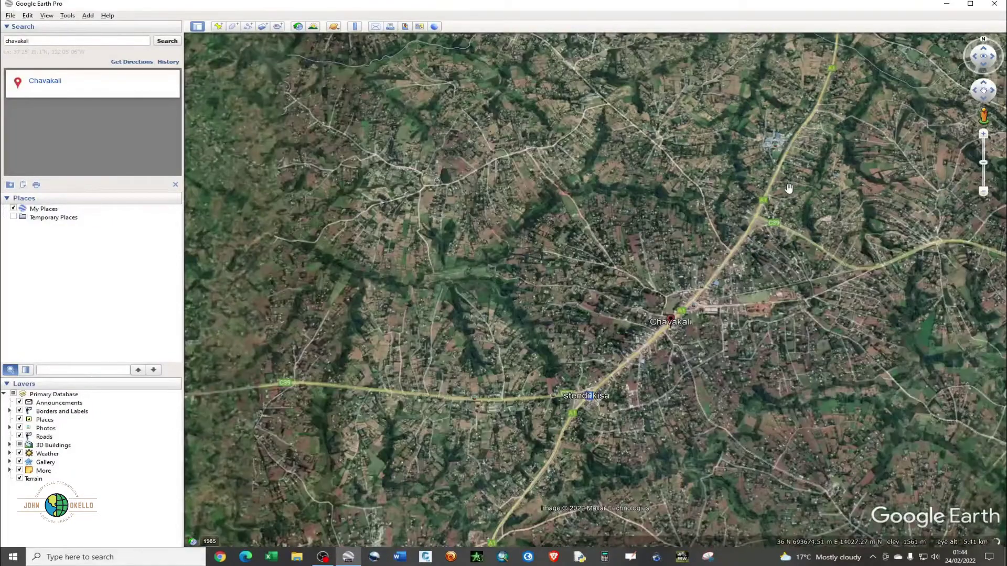
scroll(781, 193, down, 1)
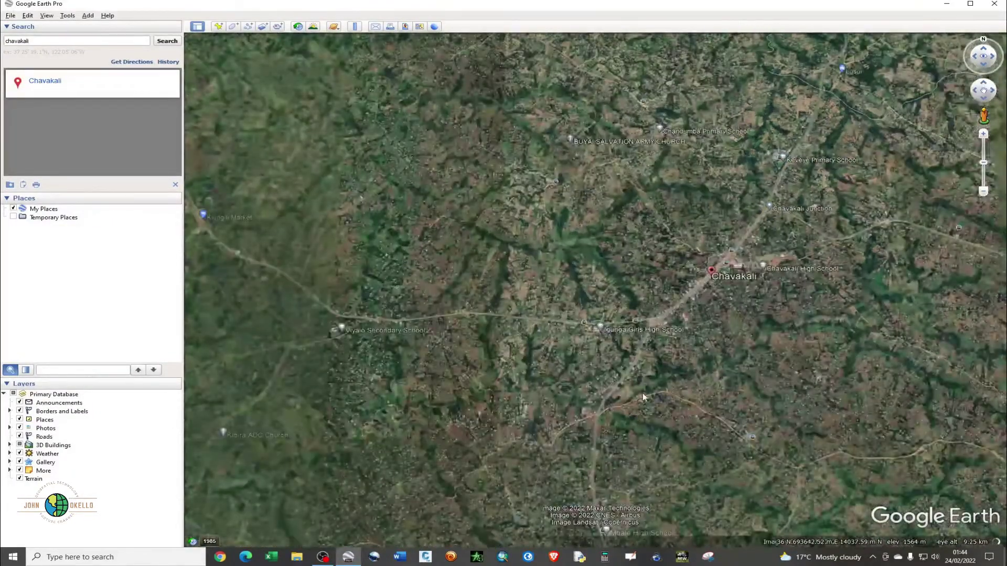
drag(608, 339, 585, 226)
click(585, 226)
scroll(586, 226, up, 2)
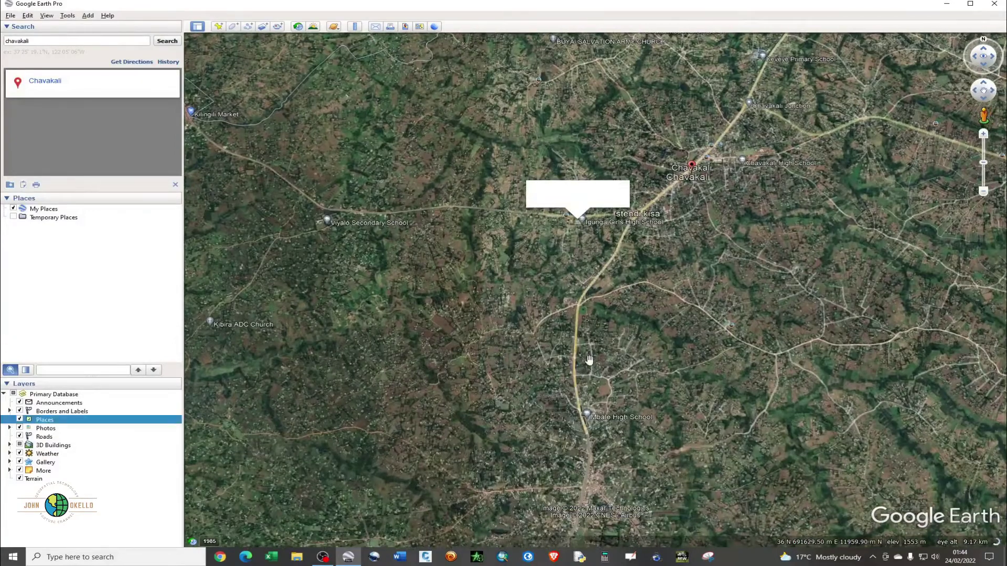
scroll(601, 445, up, 3)
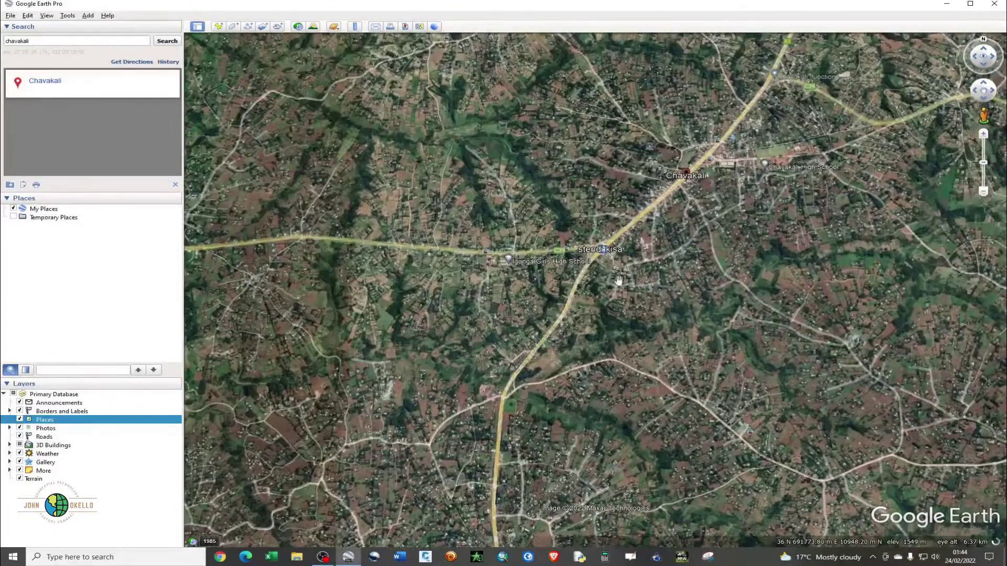
drag(571, 365, 544, 477)
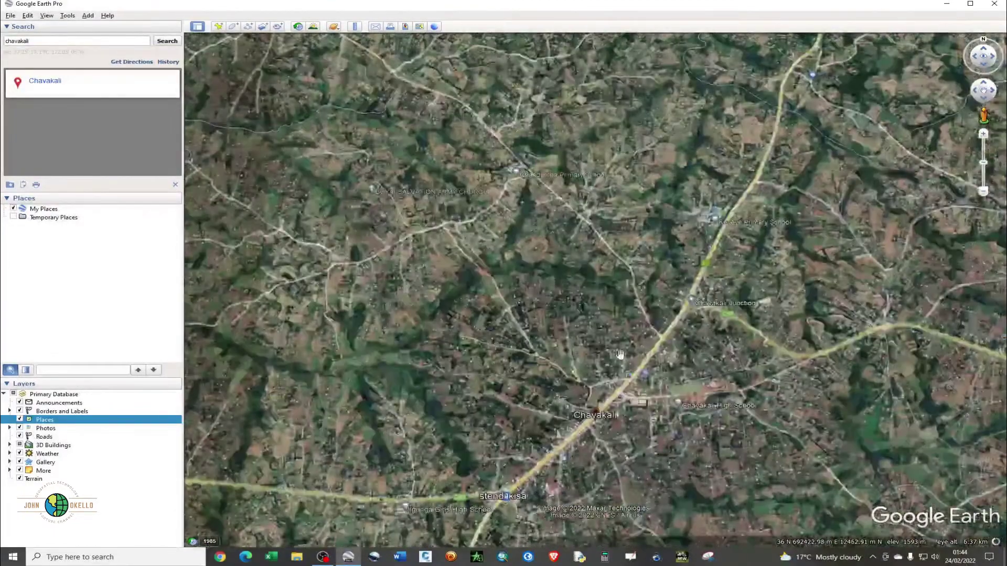
drag(571, 324, 644, 388)
Create a new path named Transect for the main road at Chavakali Junction
scroll(699, 320, up, 5)
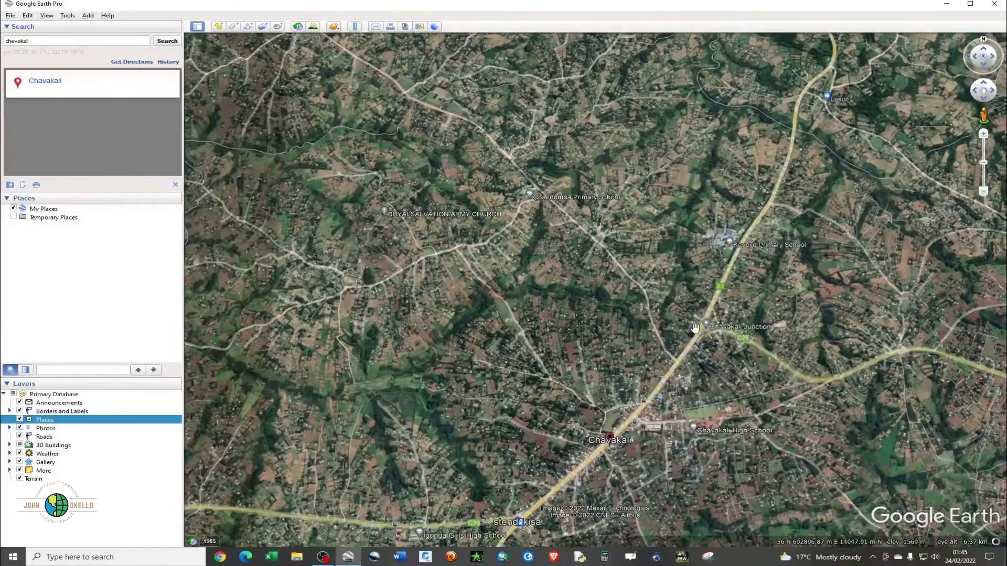
scroll(694, 326, up, 3)
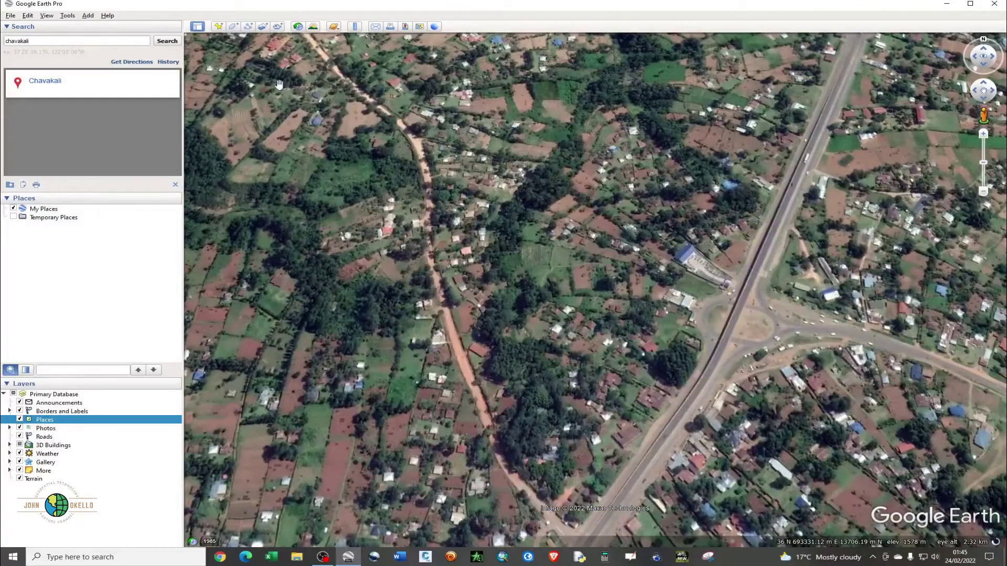
click(248, 27)
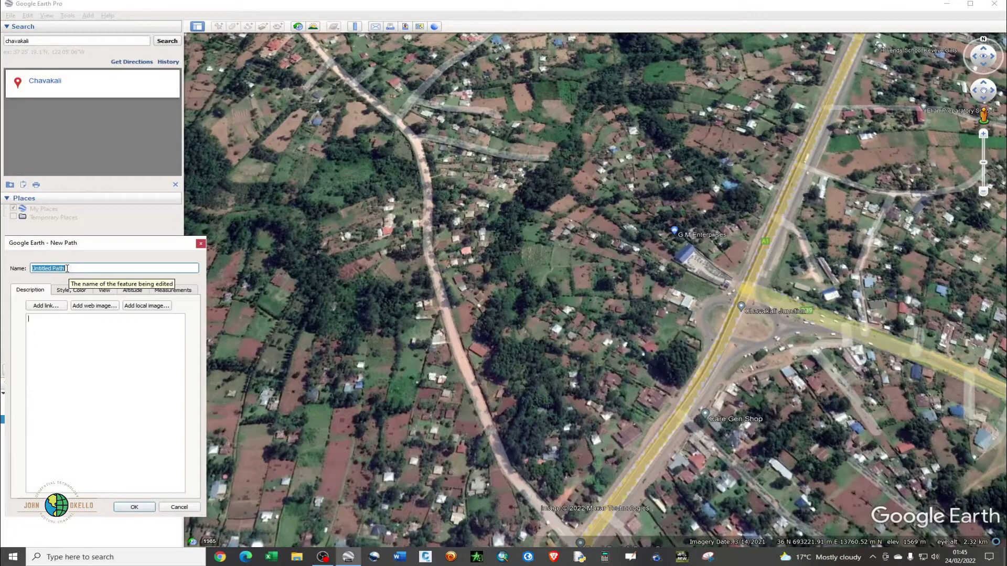
text(Transect)
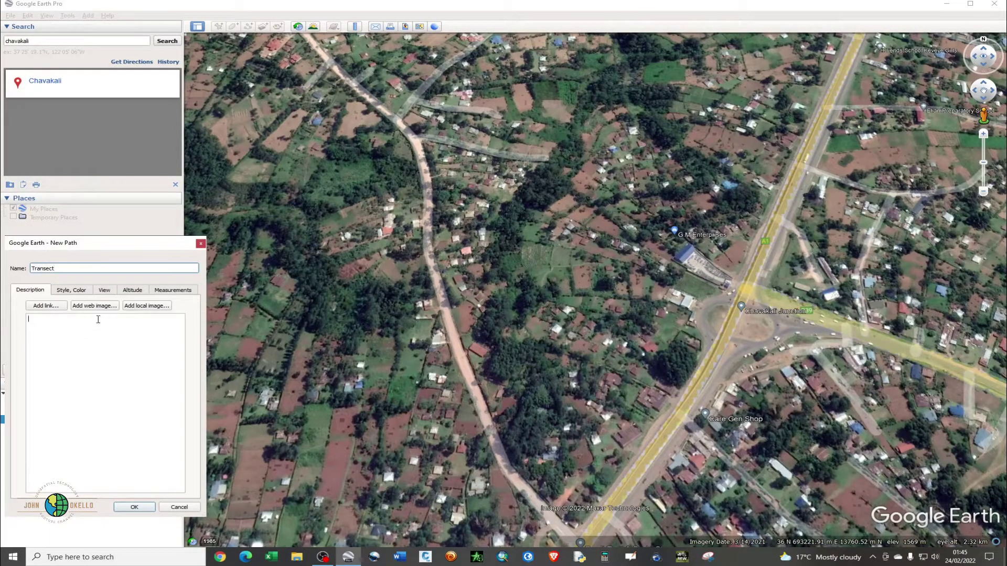
Style the Transect path's line with the purple color #aa007f and a width of 2
click(63, 292)
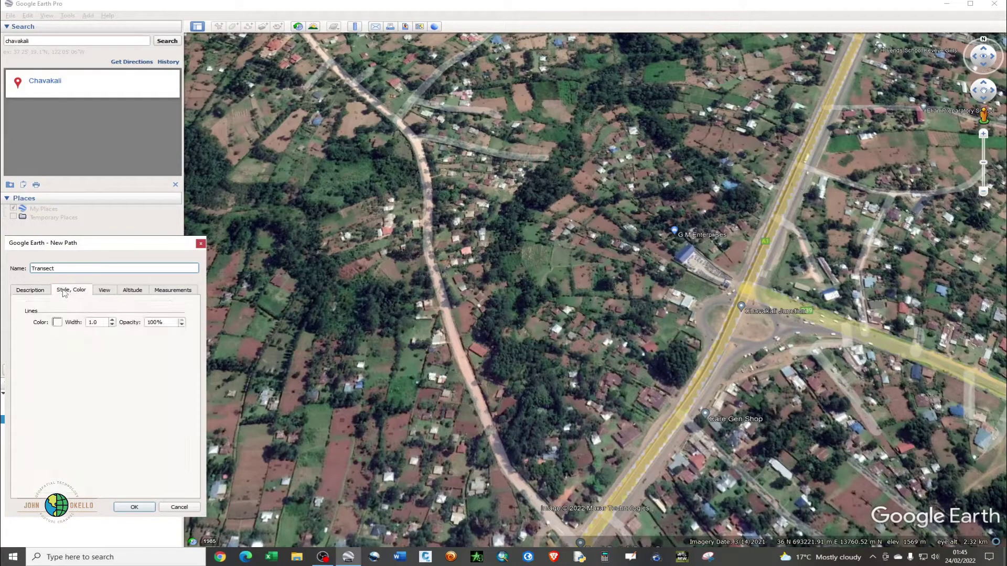
click(57, 322)
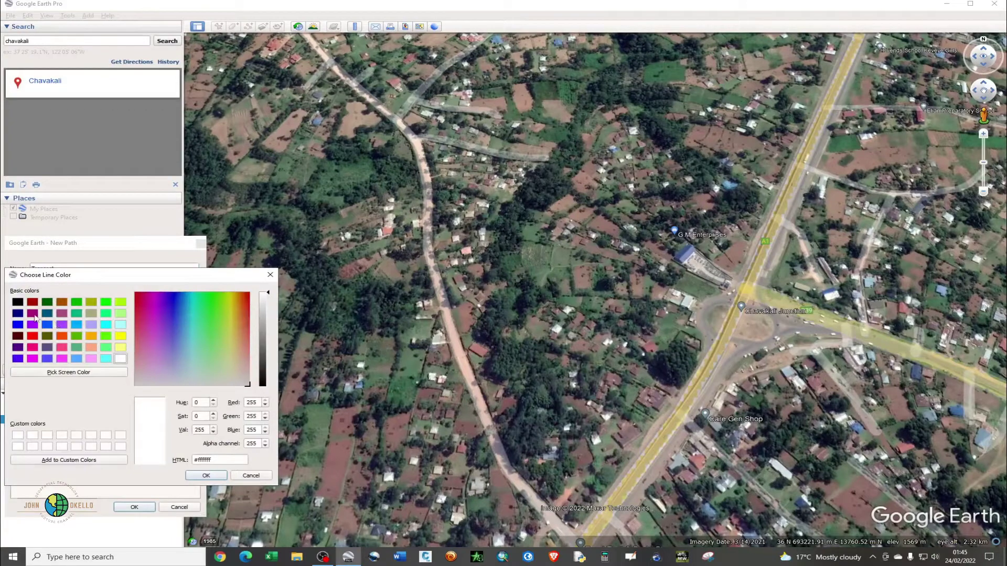
click(32, 314)
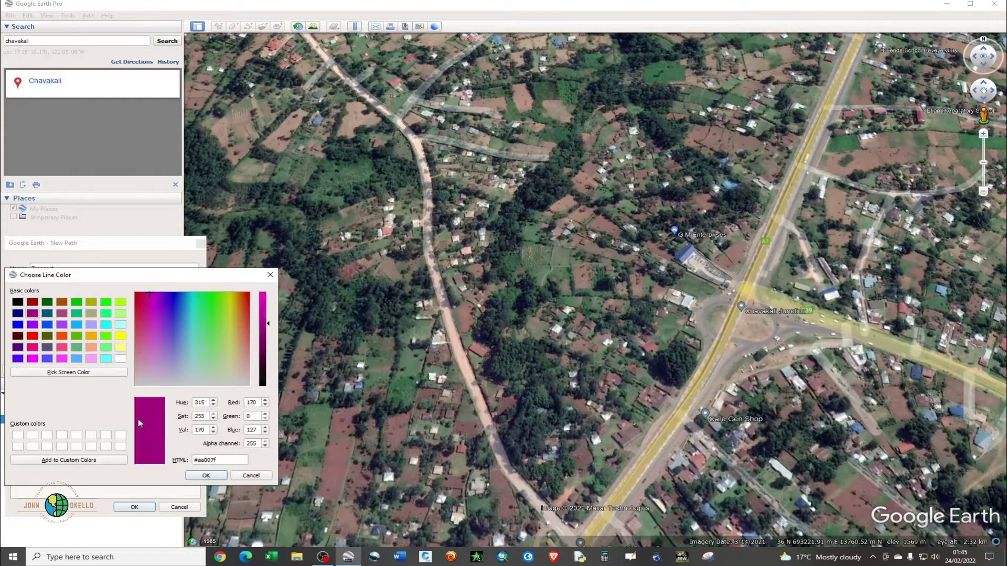
click(205, 475)
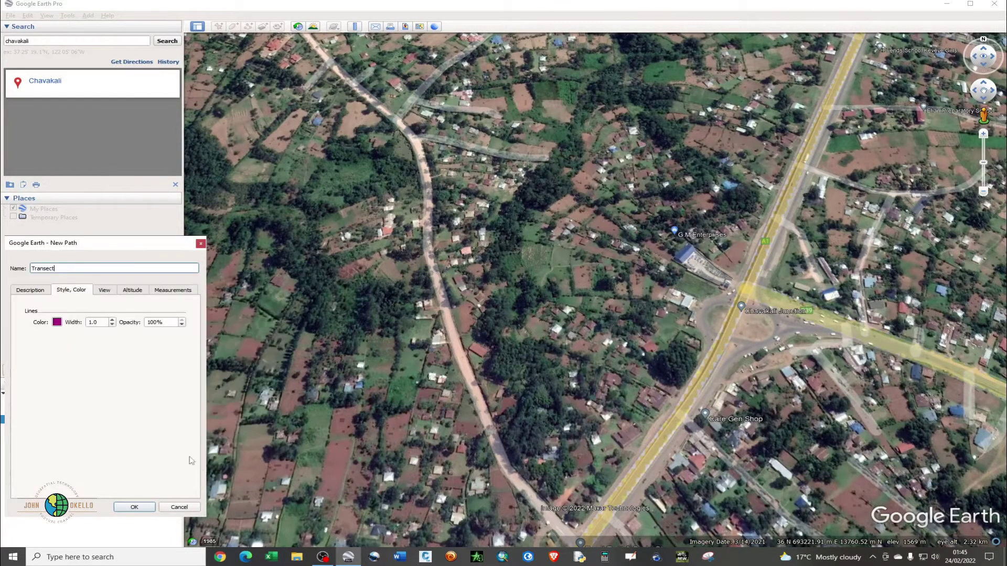
click(97, 323)
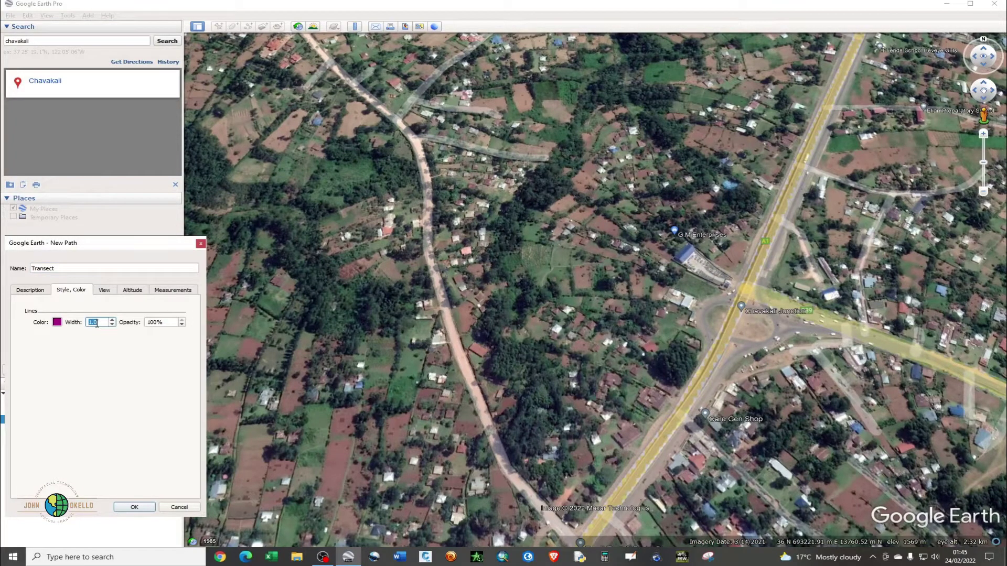
text(2)
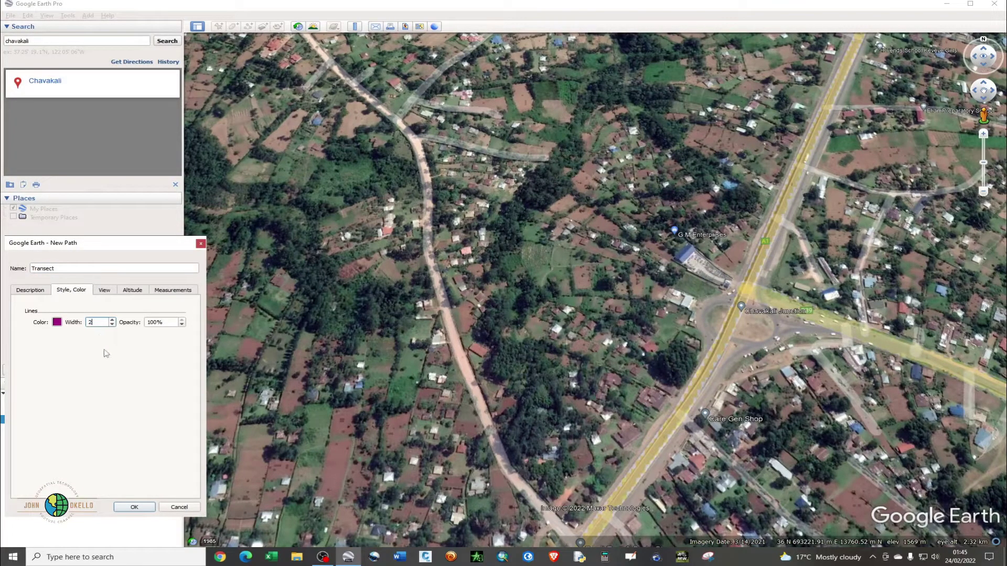
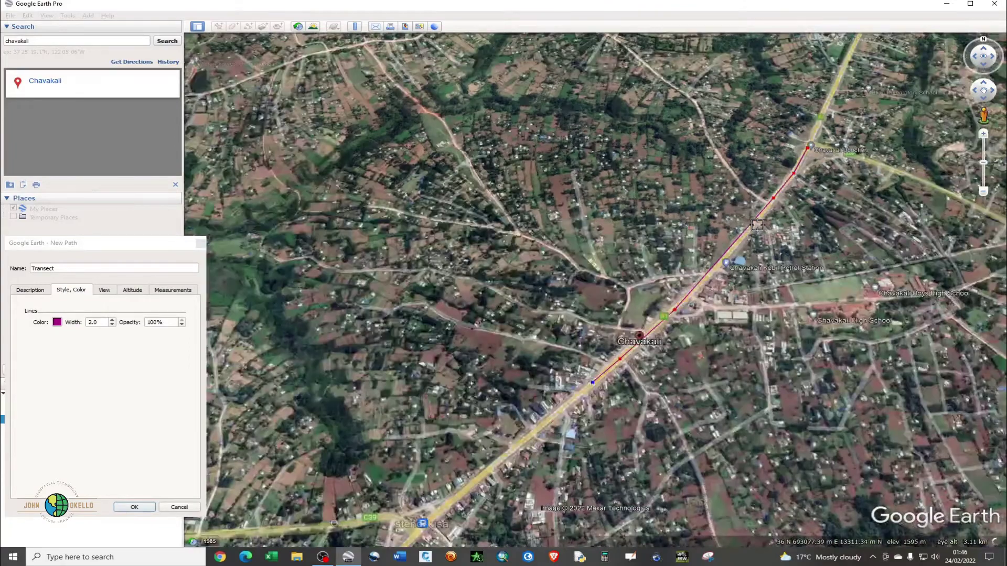
Extend the Transect path southwest along the yellow main road from Chavakali, past Stendi Kisa and around the southward bend
scroll(611, 377, down, 2)
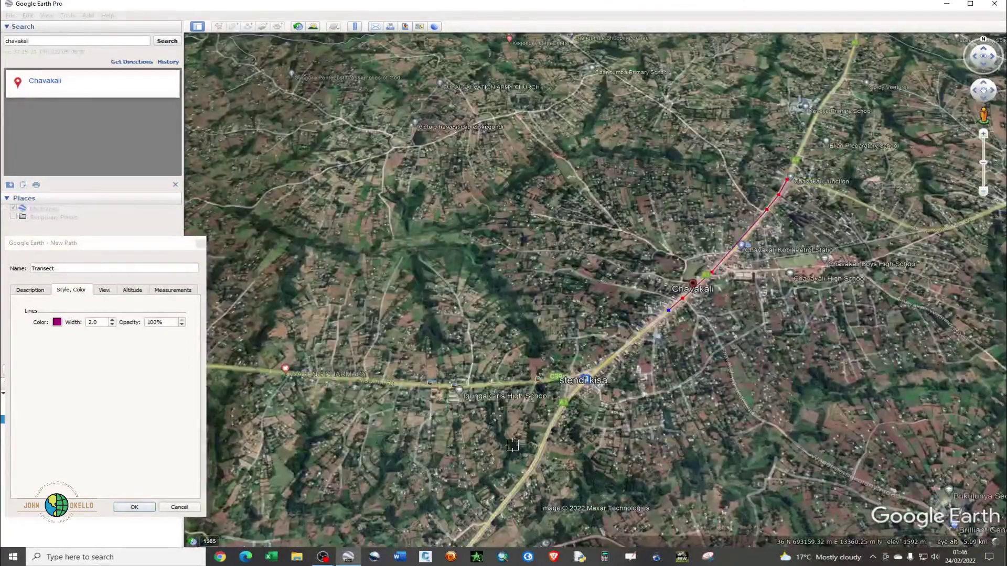
scroll(581, 403, down, 1)
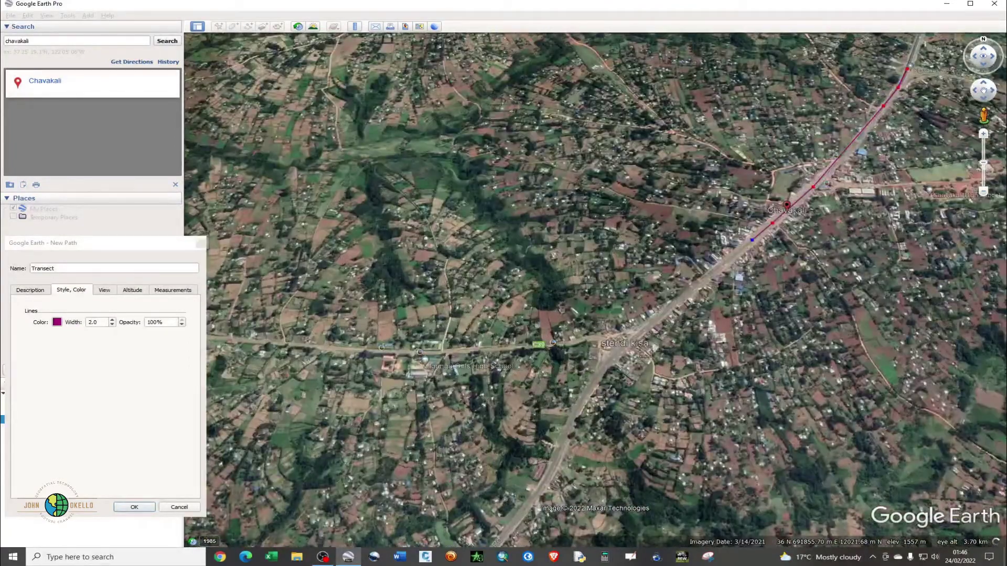
click(684, 296)
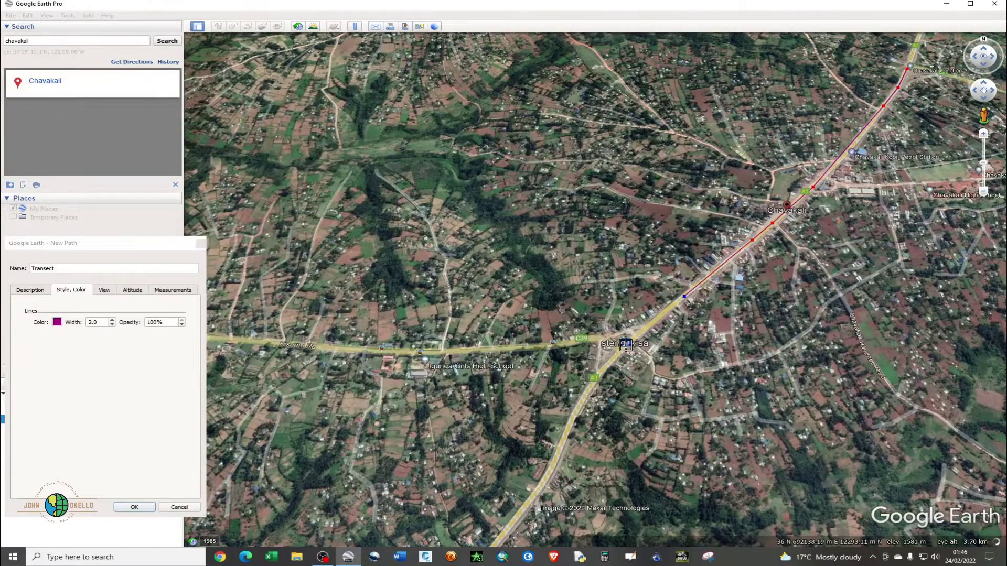
click(626, 344)
click(601, 370)
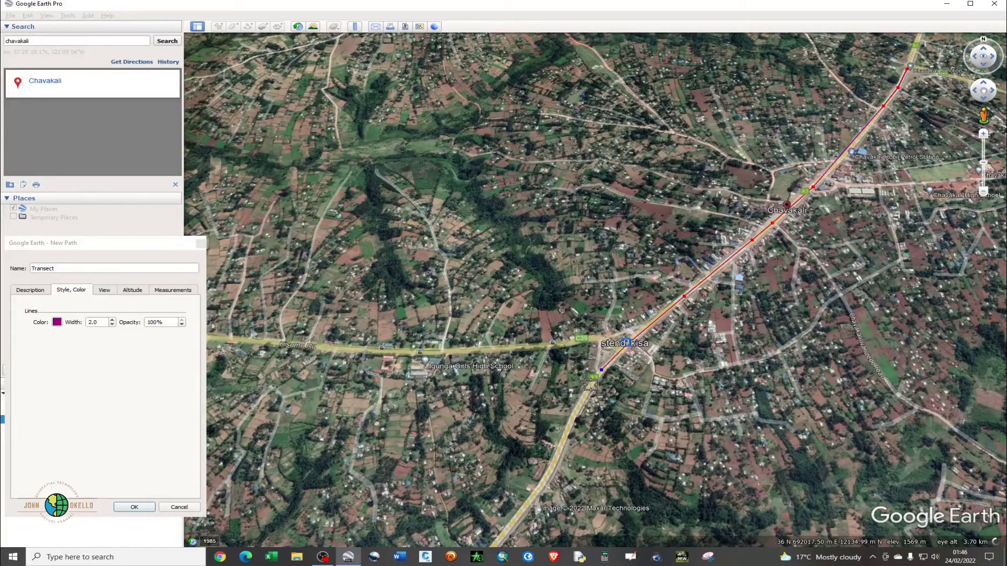
click(591, 384)
click(579, 402)
click(574, 415)
click(558, 454)
click(547, 475)
click(531, 499)
click(506, 528)
Extend the Transect path southwest along the main road towards the Vihiga Water Services Company junction
scroll(706, 324, down, 2)
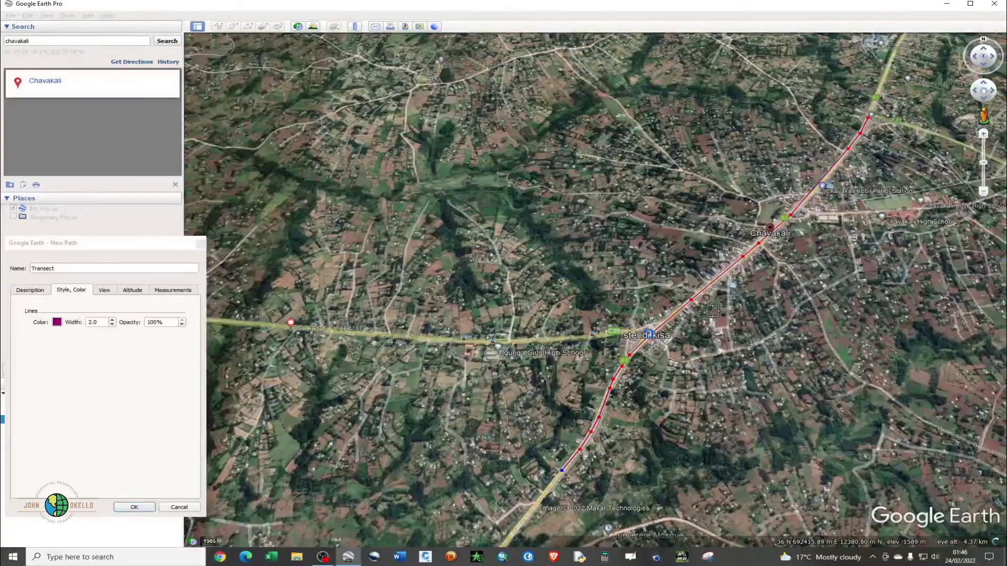
scroll(712, 311, down, 2)
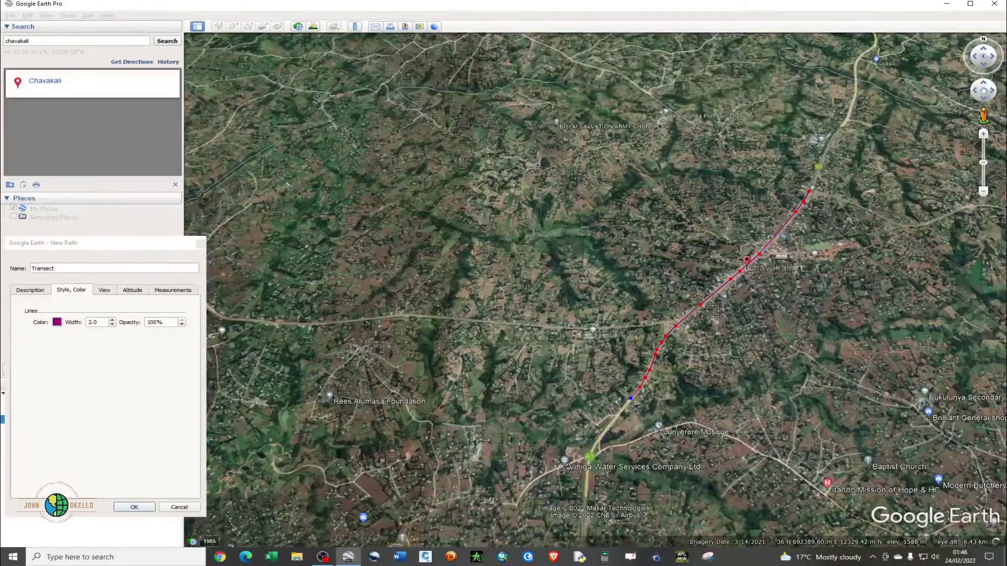
scroll(708, 315, down, 2)
scroll(604, 483, up, 3)
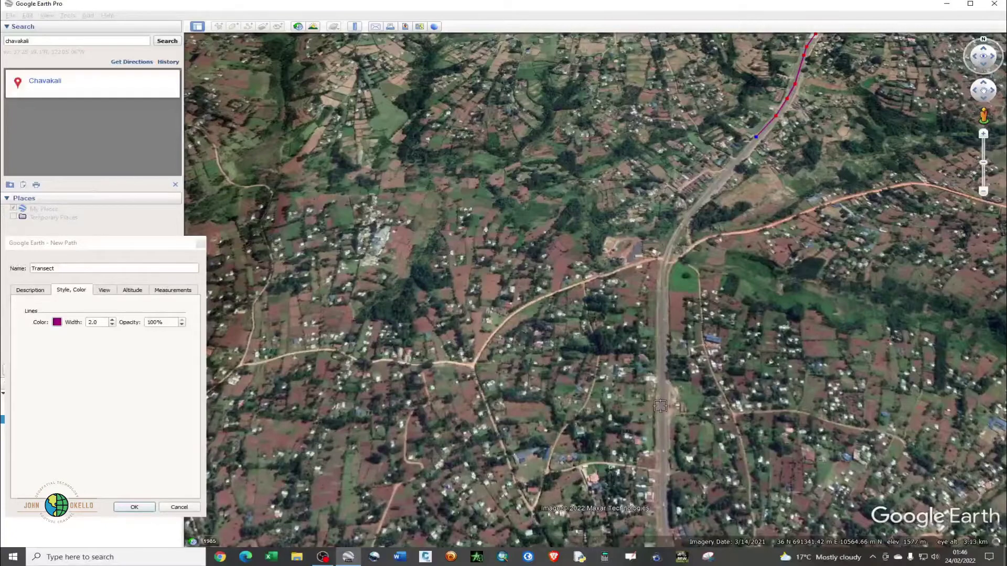
click(728, 172)
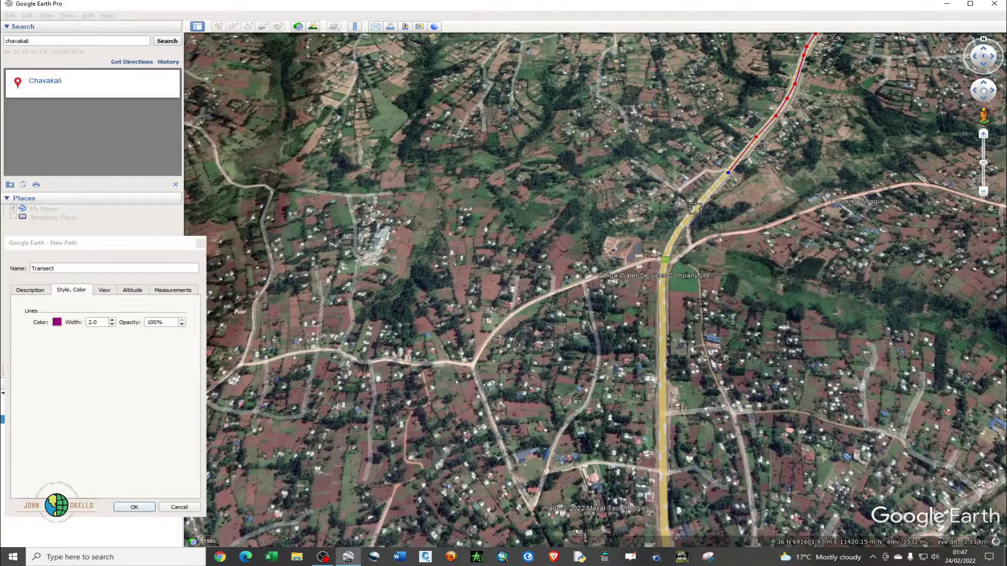
click(695, 208)
click(677, 231)
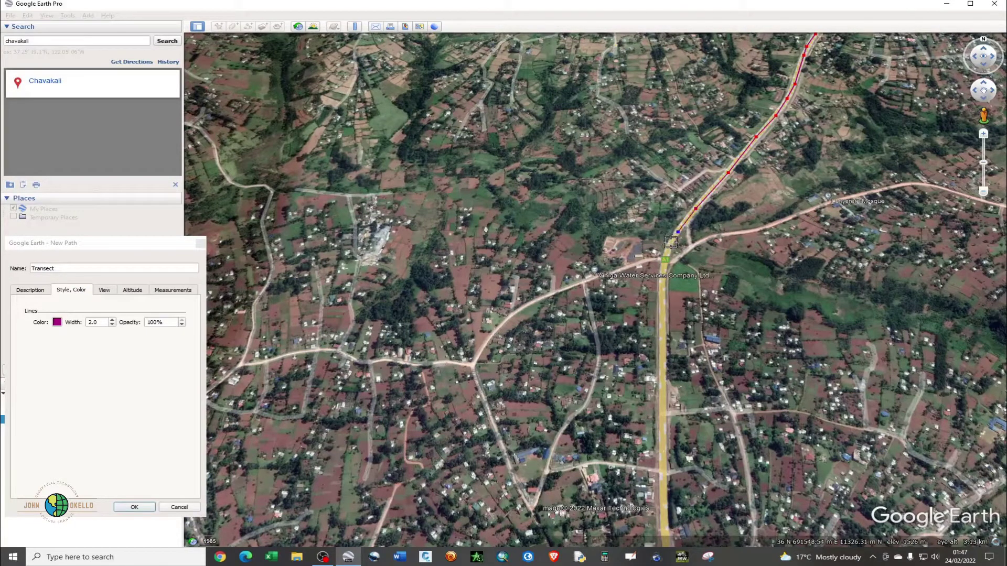
Continue the Transect path through the Vihiga Water Services Company junction and south along the straight road section
click(670, 244)
click(664, 258)
click(662, 269)
click(661, 286)
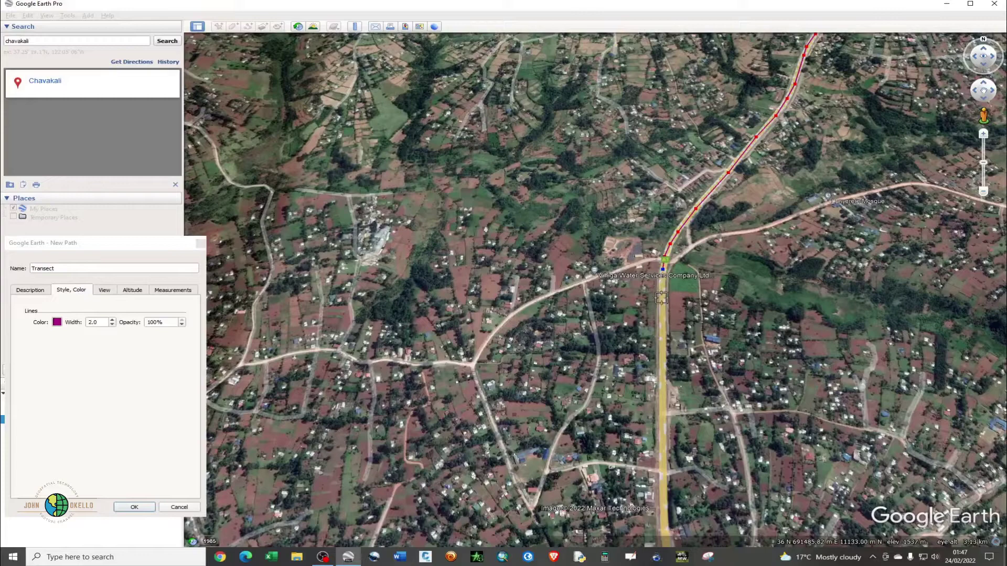
click(661, 399)
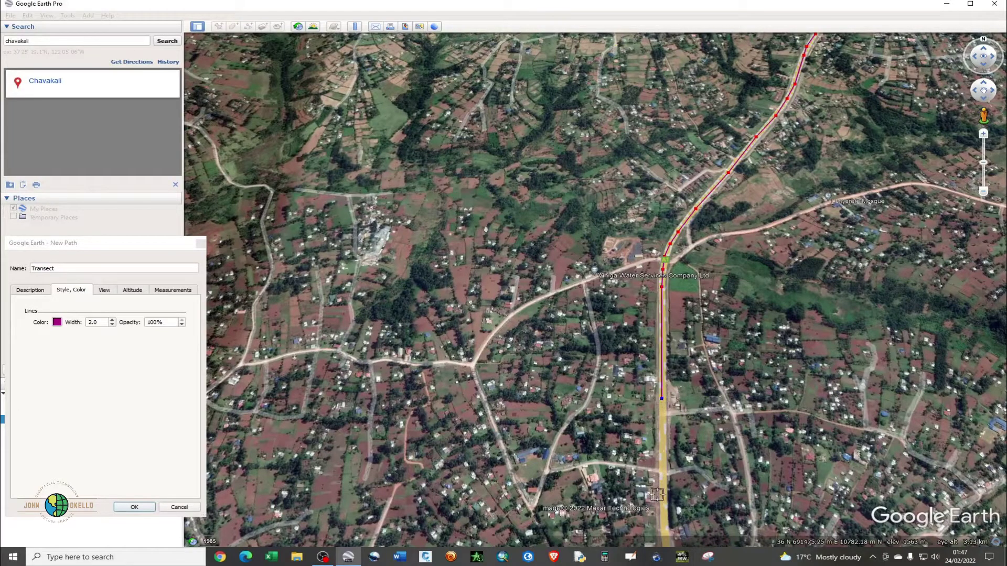
click(663, 514)
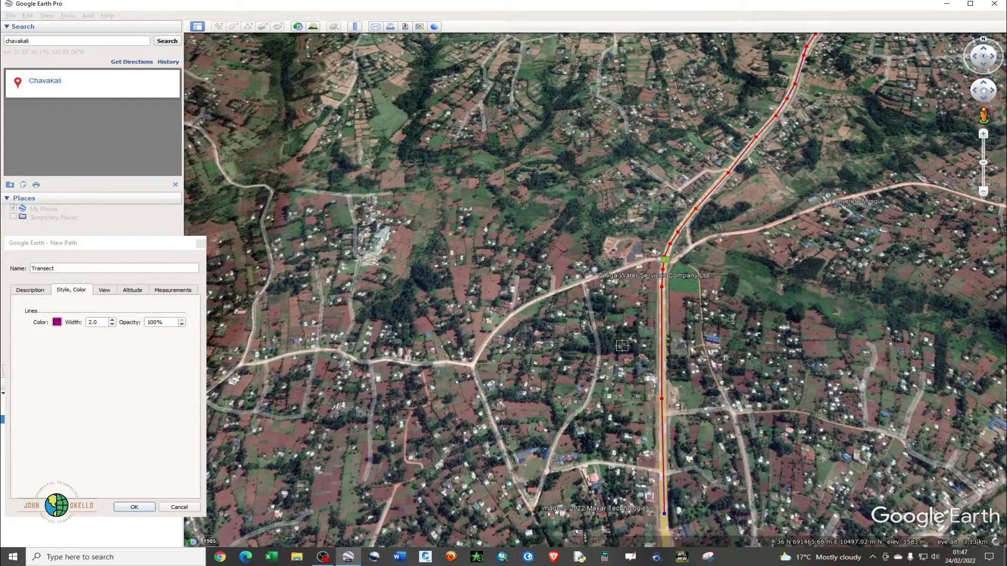
Extend the Transect path south along the main road to the side-road junction beyond Mbale High School, and save the path
scroll(582, 231, down, 5)
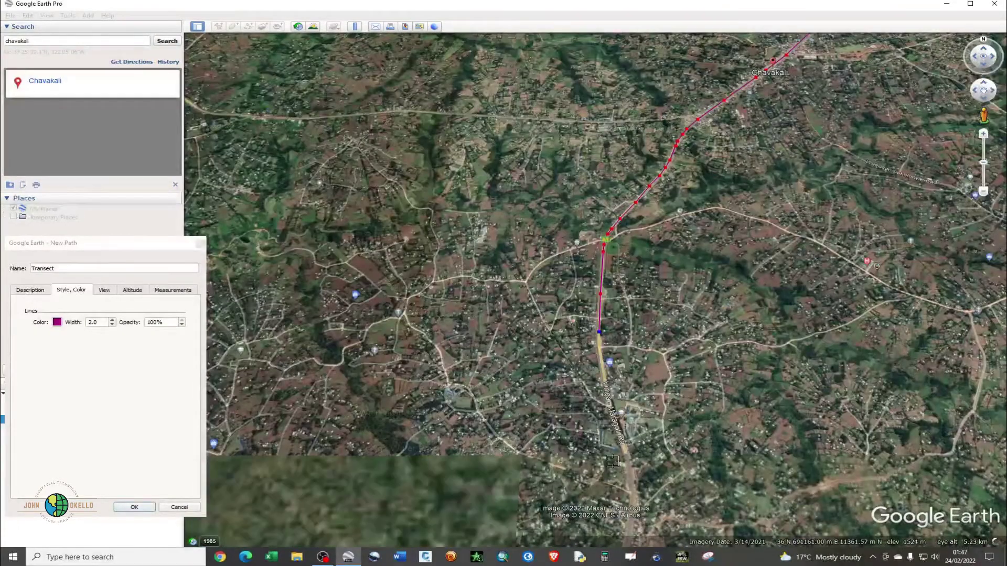
scroll(606, 409, up, 5)
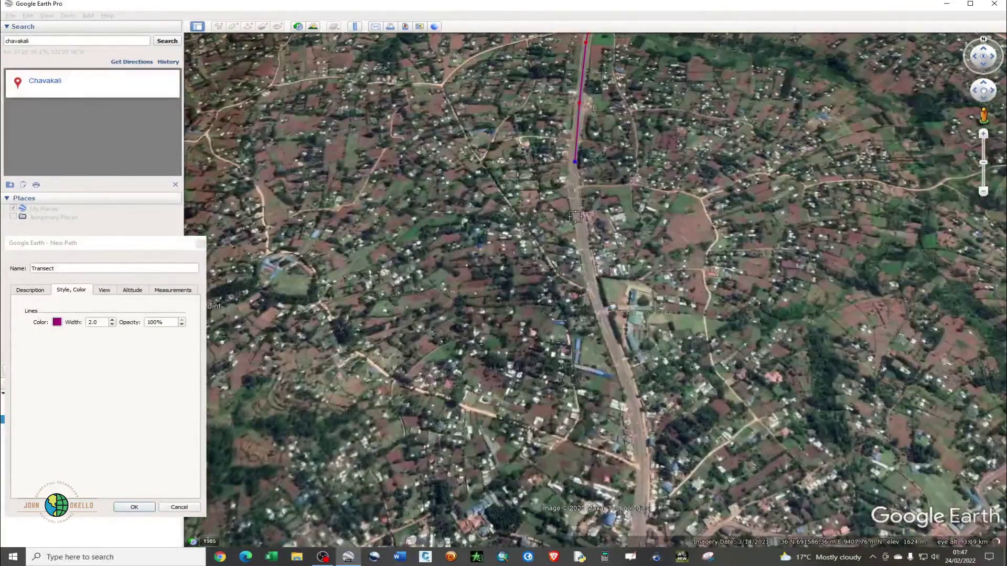
click(577, 209)
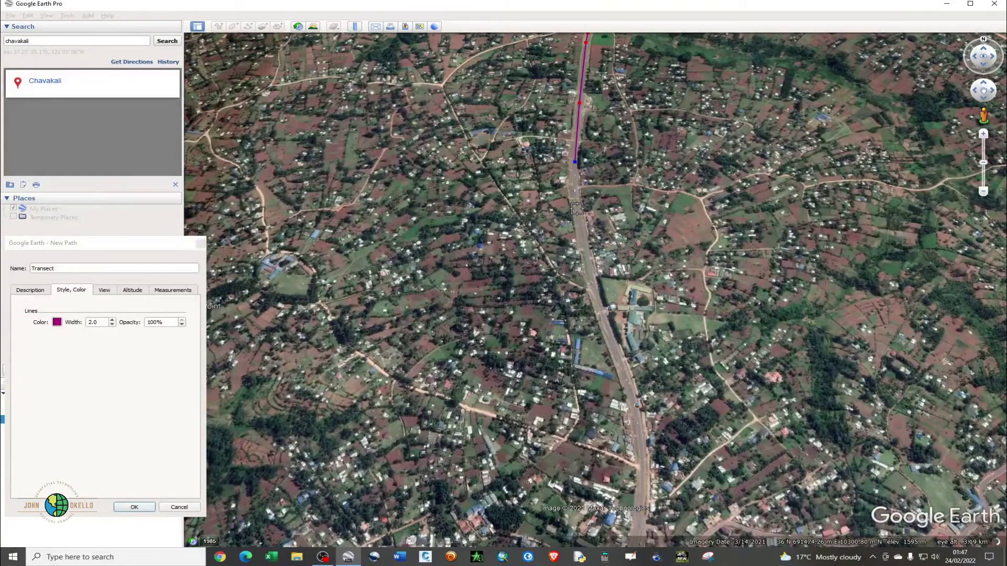
click(587, 258)
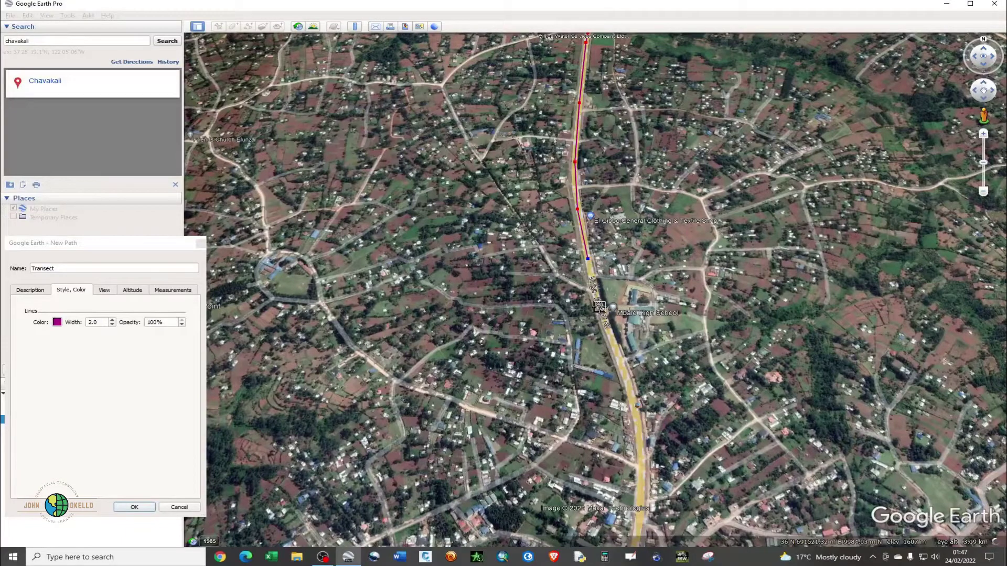
click(619, 362)
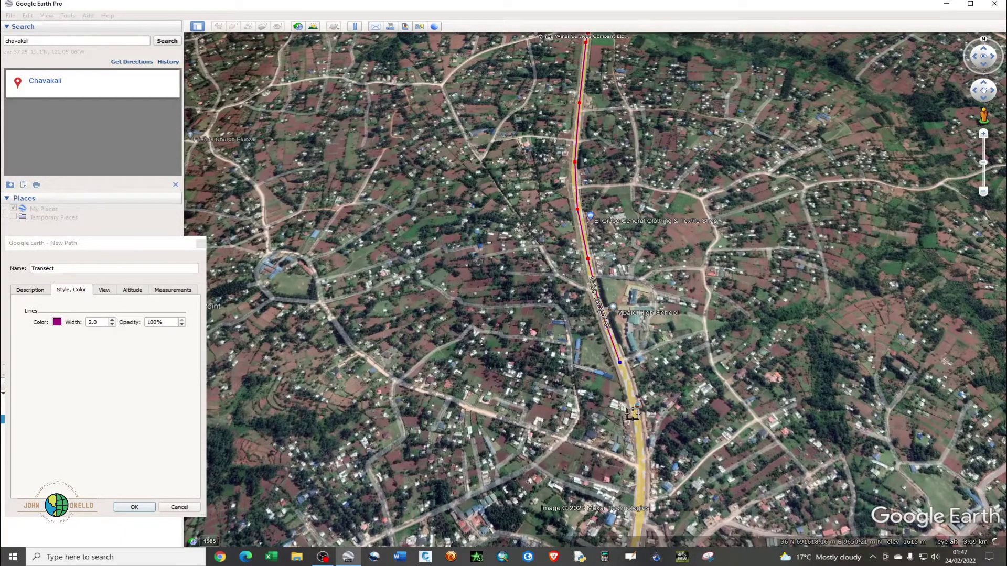
click(628, 382)
click(636, 421)
click(640, 467)
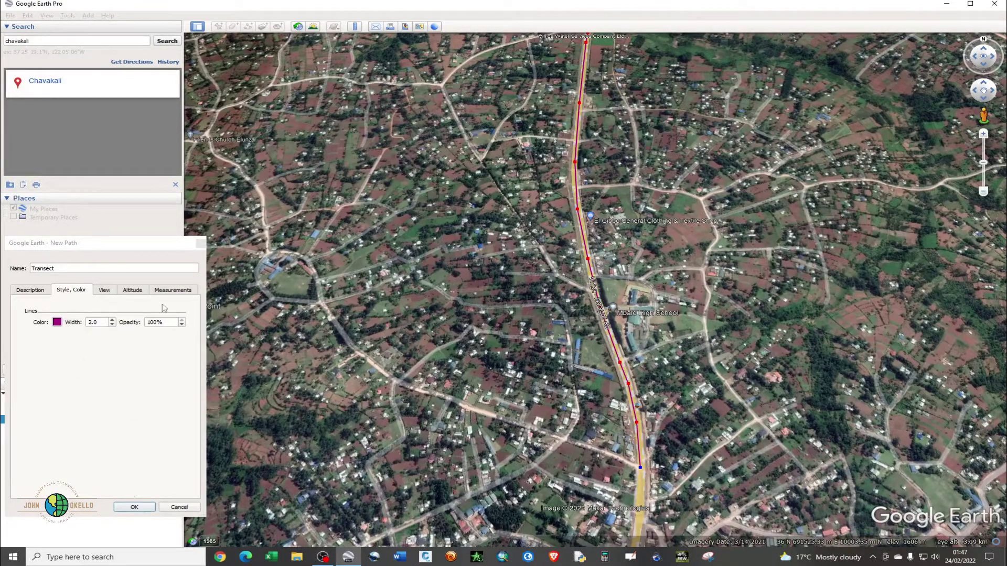
click(134, 507)
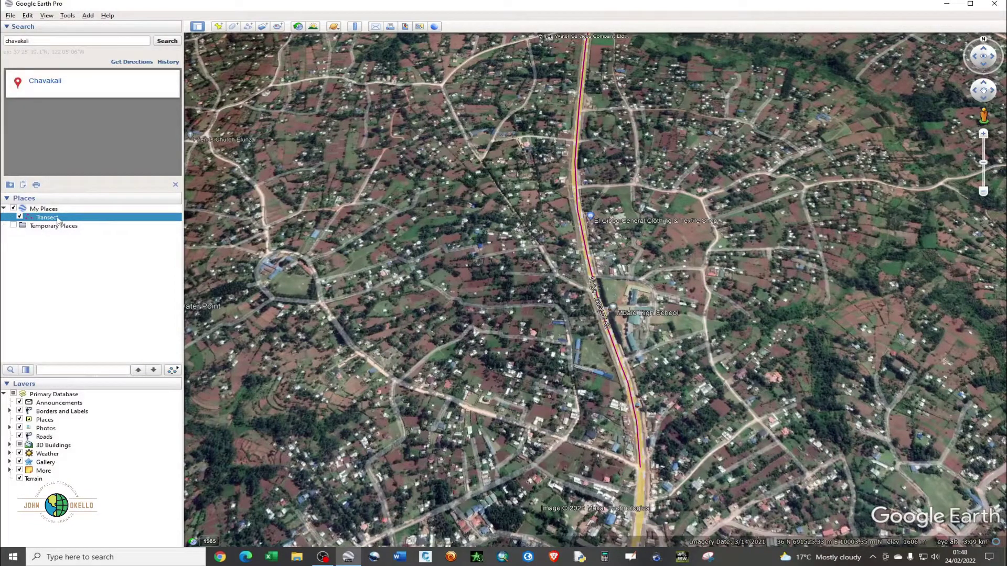
Show the elevation profile of the saved Transect path
scroll(428, 353, down, 2)
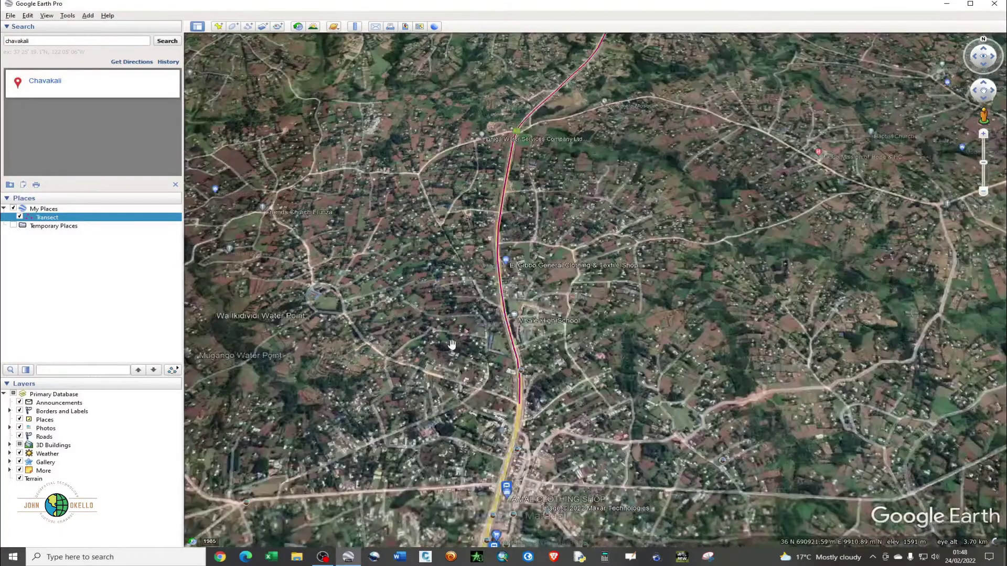
scroll(571, 367, down, 1)
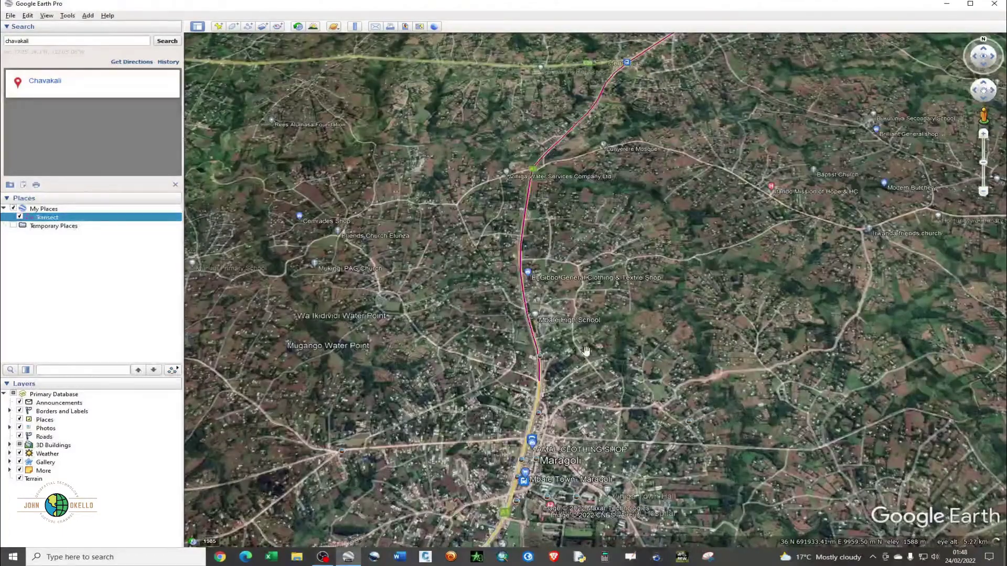
drag(561, 384, 539, 444)
scroll(539, 445, down, 3)
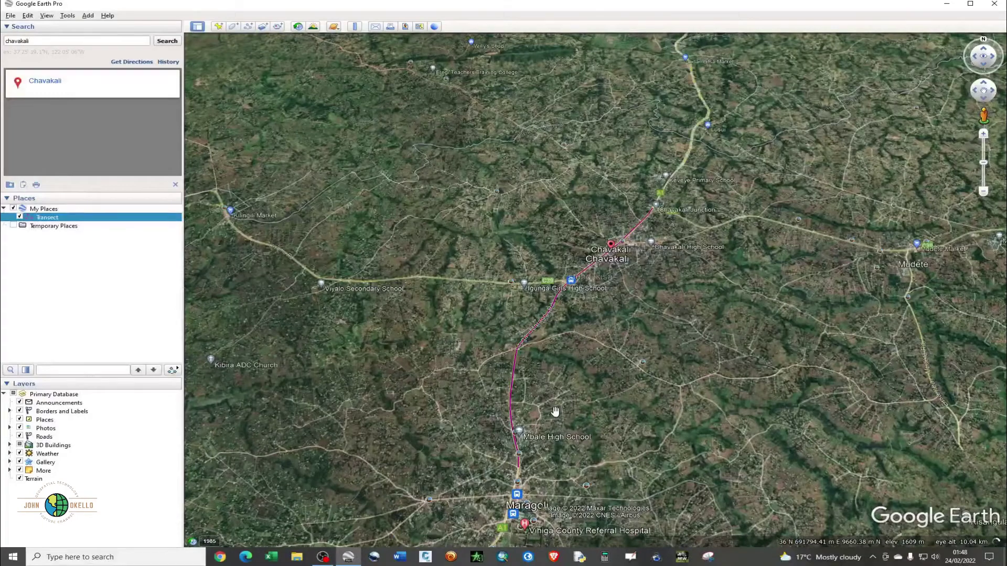
scroll(555, 412, up, 2)
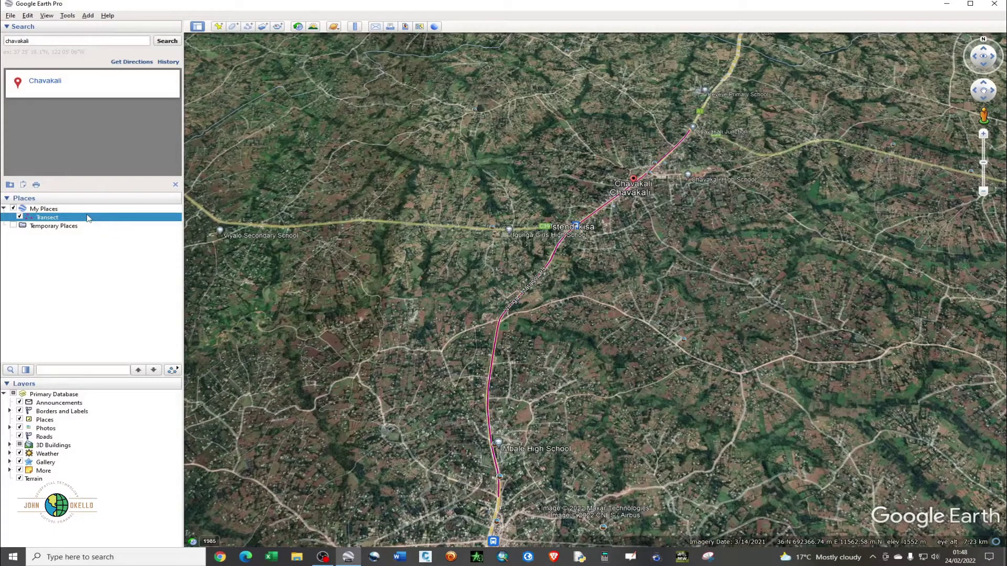
right_click(88, 218)
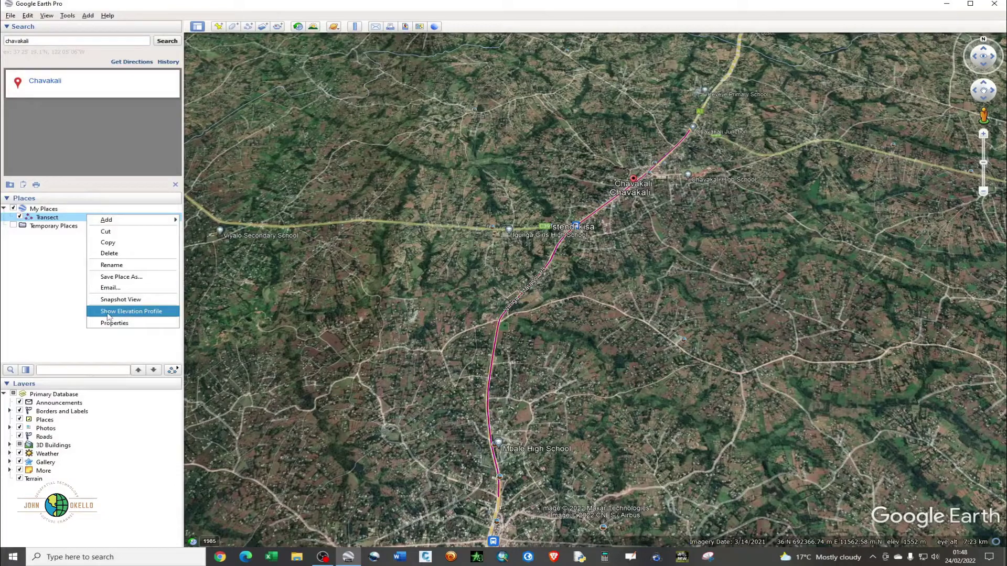
click(138, 312)
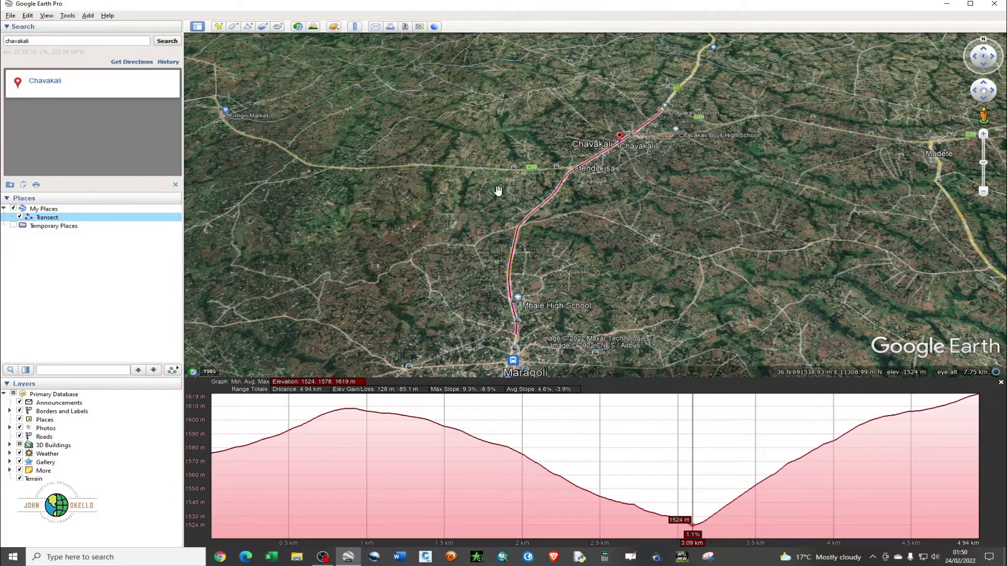
Examine the Transect path on the map against its elevation profile, at the Vihiga Water Services dip and at both ends
scroll(493, 202, up, 2)
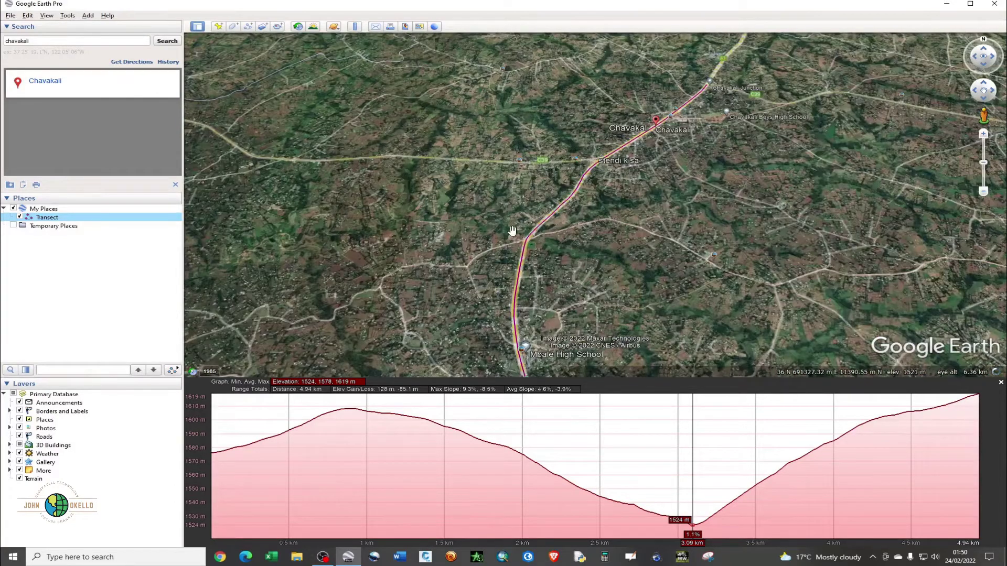
scroll(512, 231, up, 3)
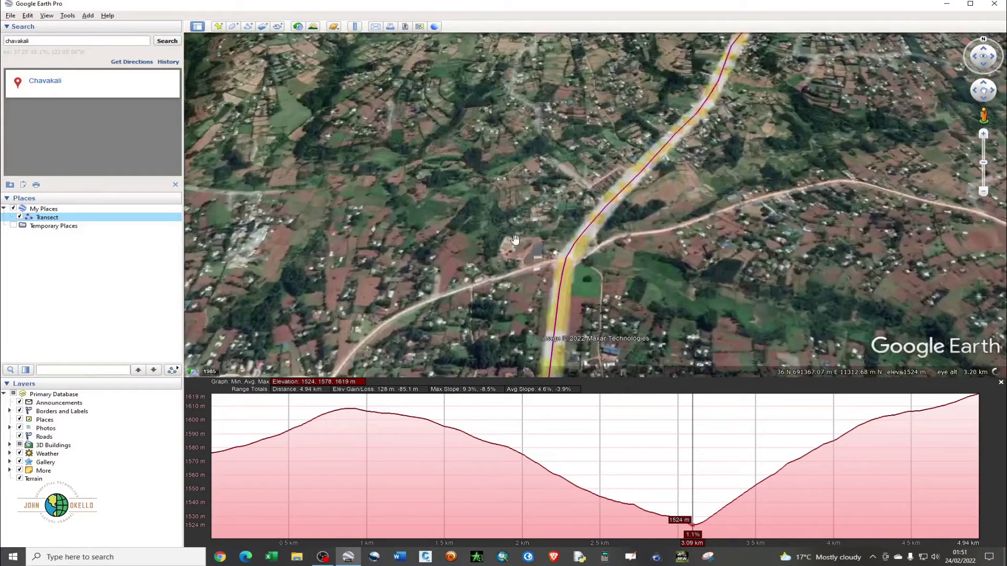
scroll(516, 239, up, 1)
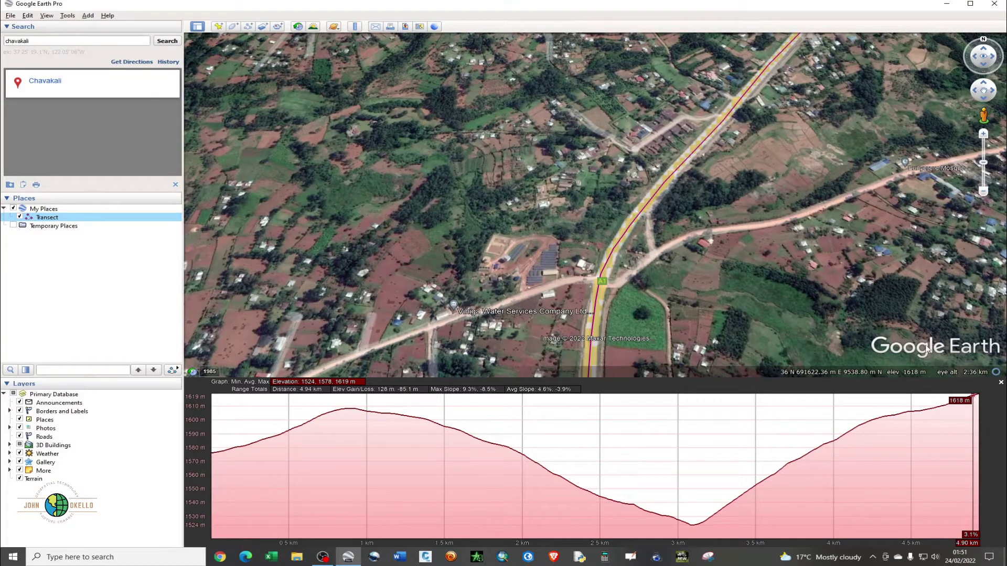
scroll(834, 231, down, 3)
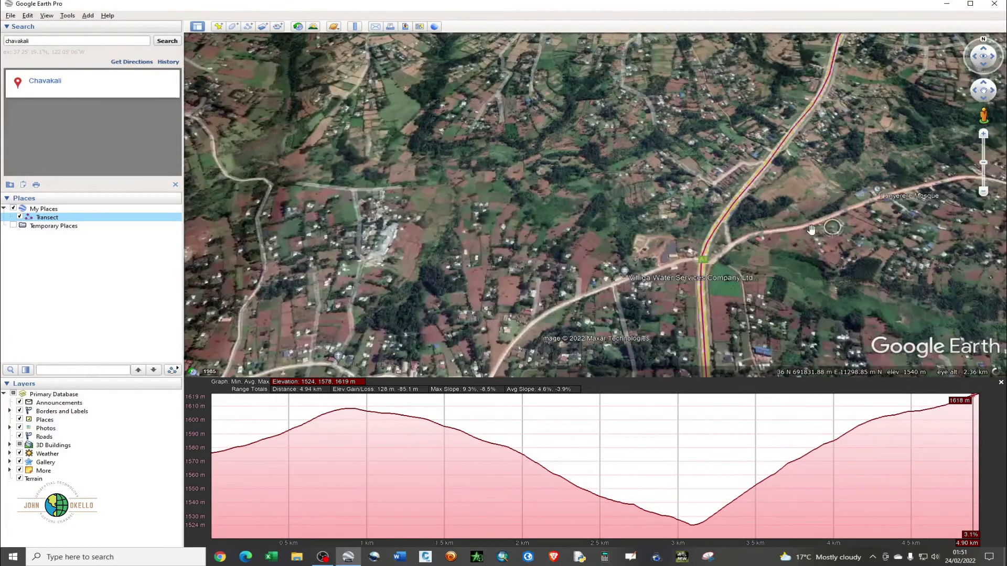
scroll(606, 220, down, 2)
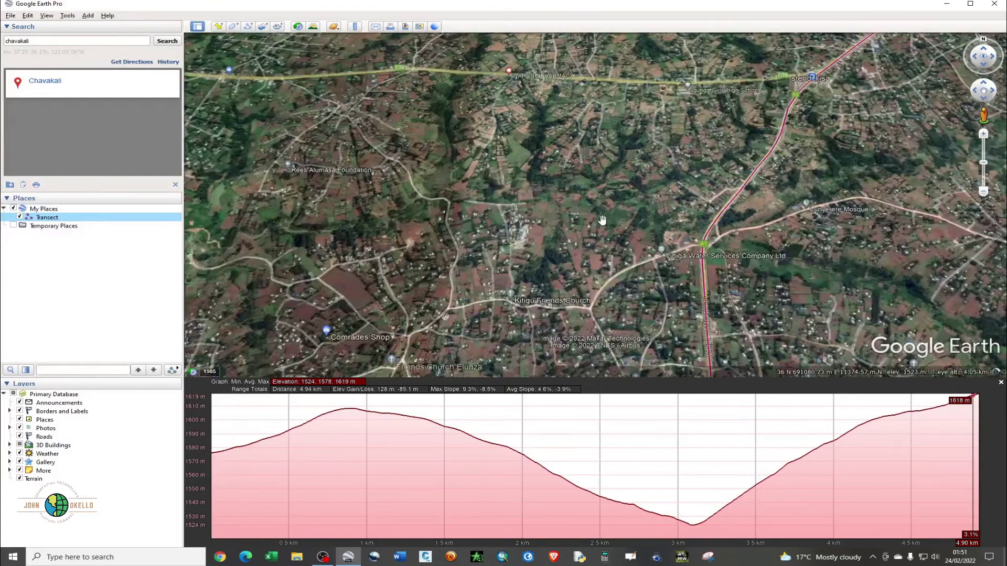
scroll(601, 220, down, 2)
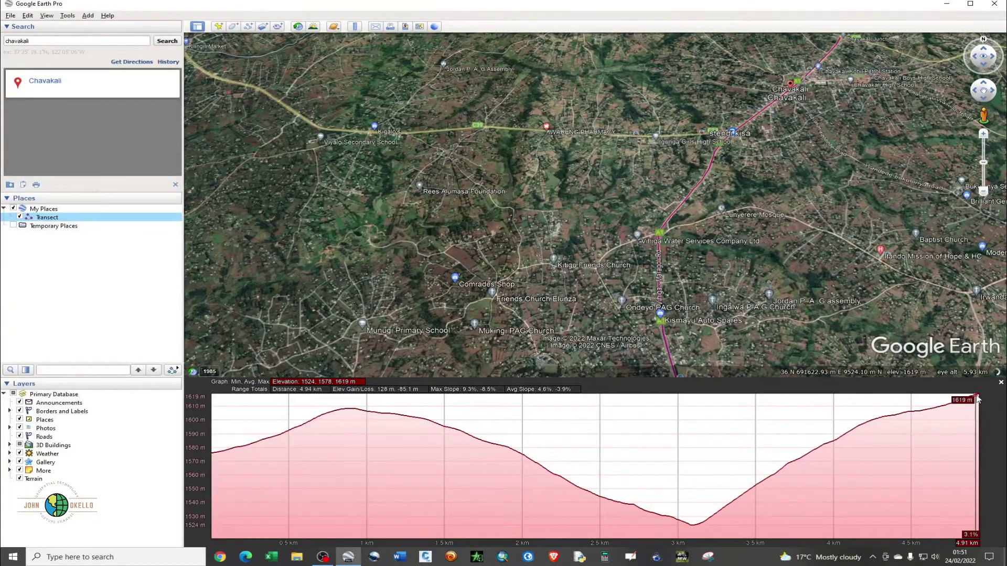
scroll(701, 237, down, 1)
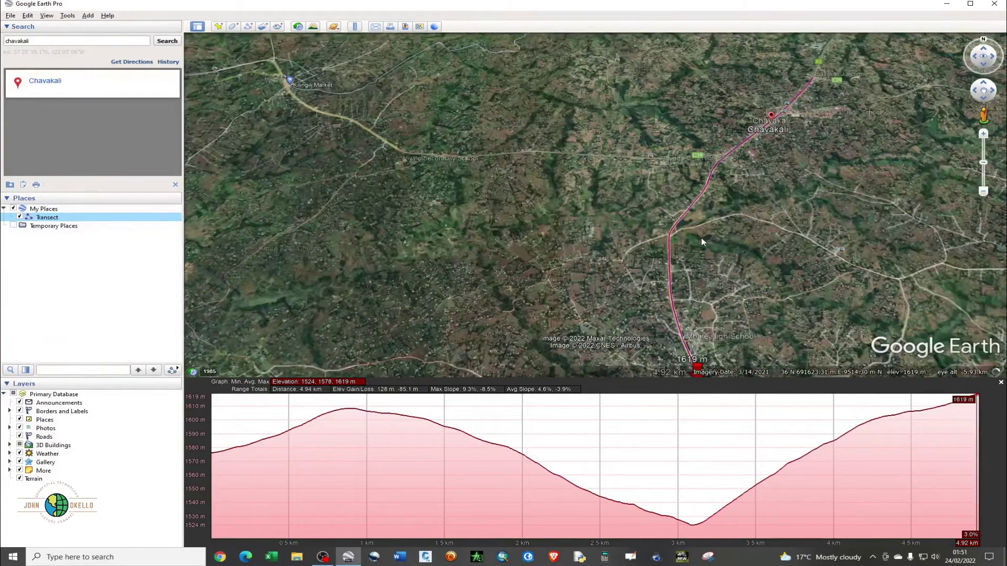
scroll(651, 242, down, 1)
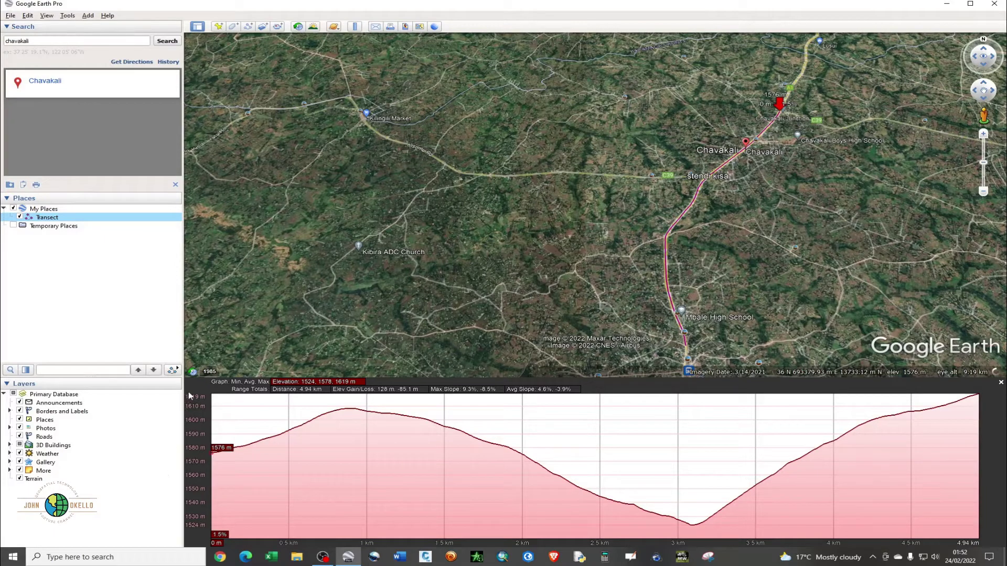
click(109, 558)
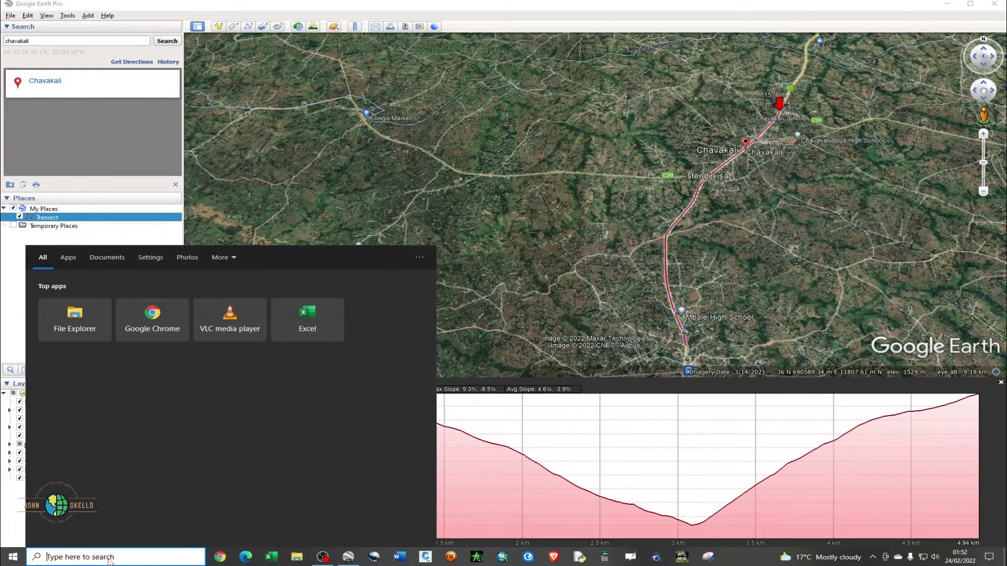
text(snnipin)
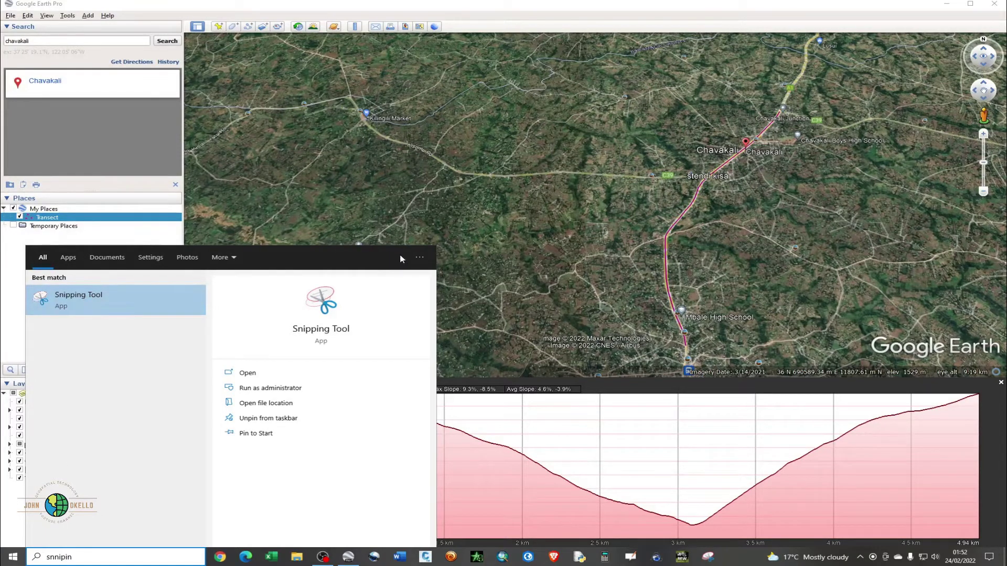
click(733, 562)
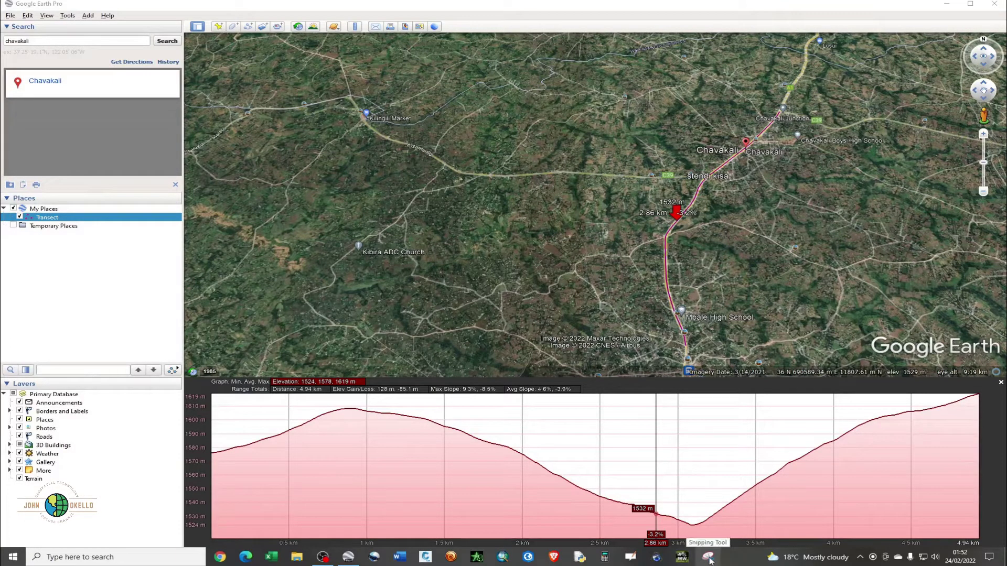
Capture a rectangular snip of the entire elevation profile graph, including its statistics header, with Snipping Tool
click(708, 557)
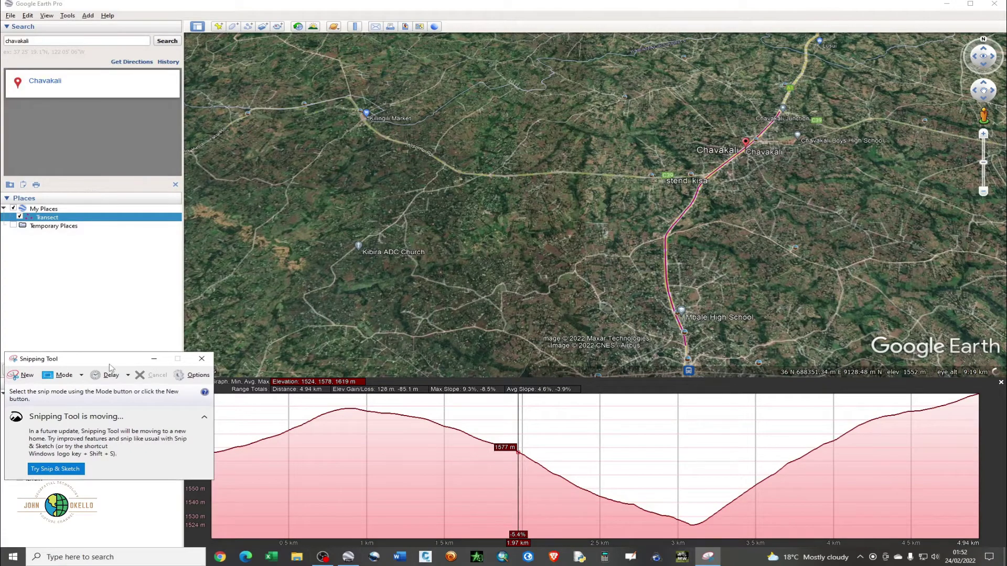
click(82, 377)
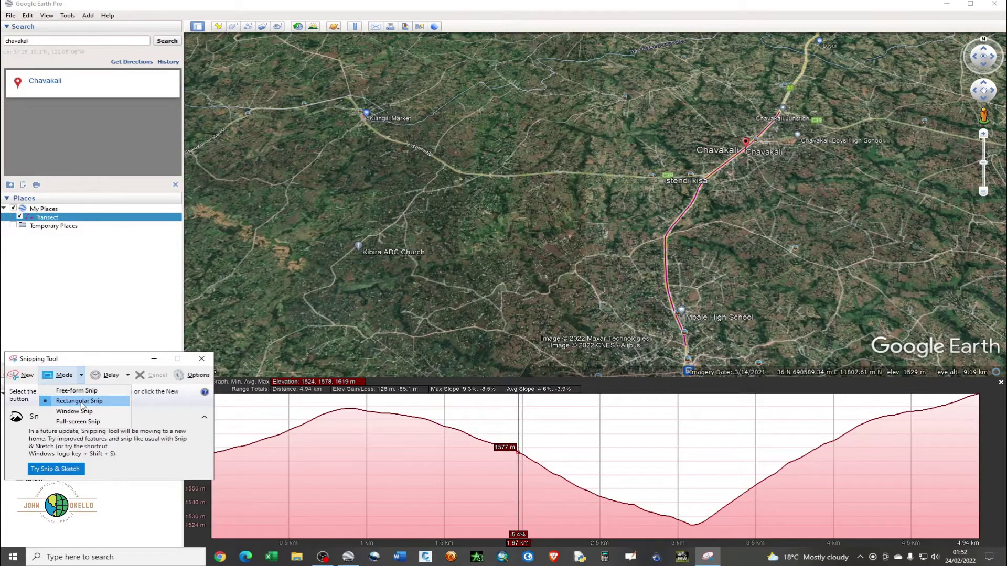
click(80, 401)
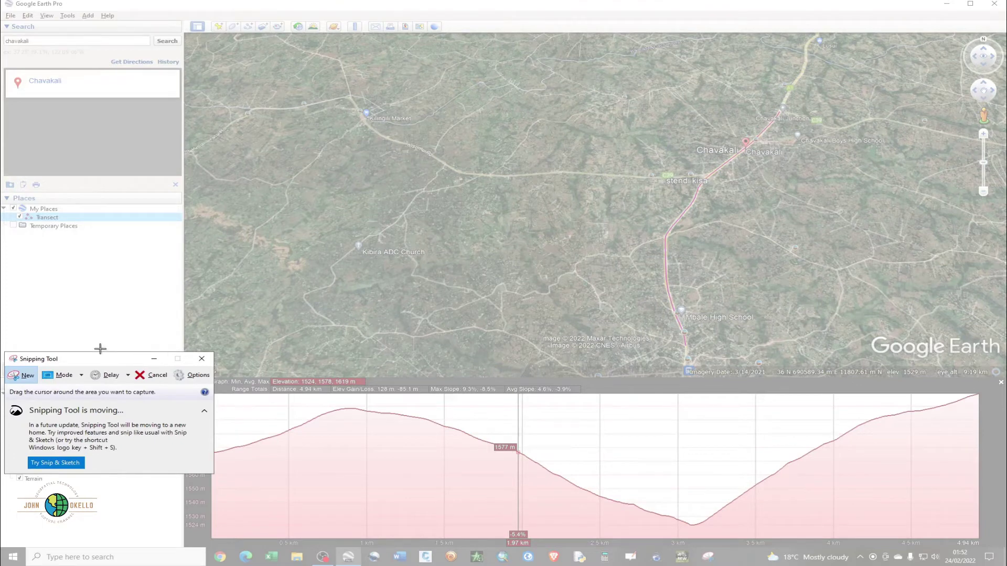
drag(103, 278, 144, 216)
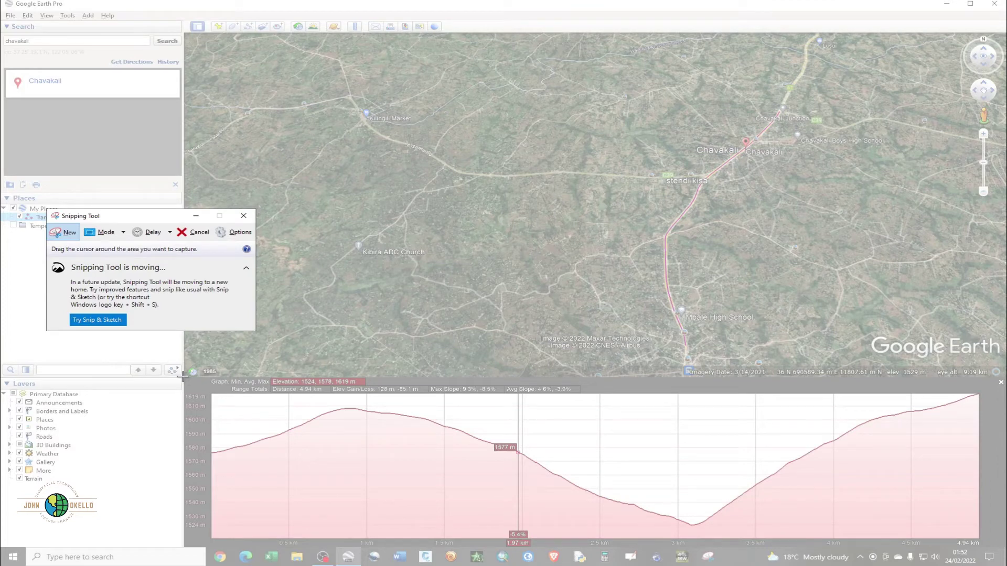
drag(183, 376, 1001, 548)
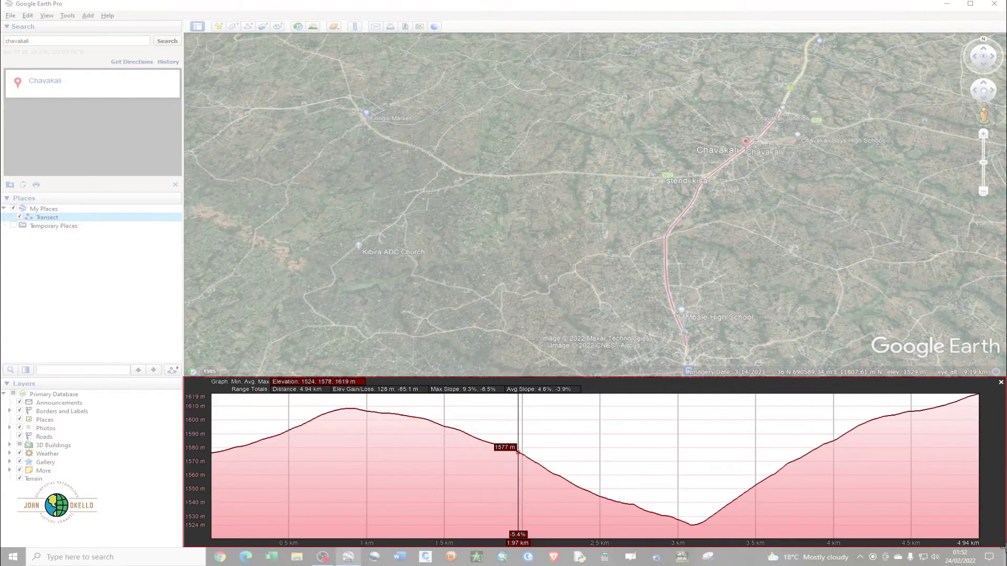
drag(1002, 548, 1002, 550)
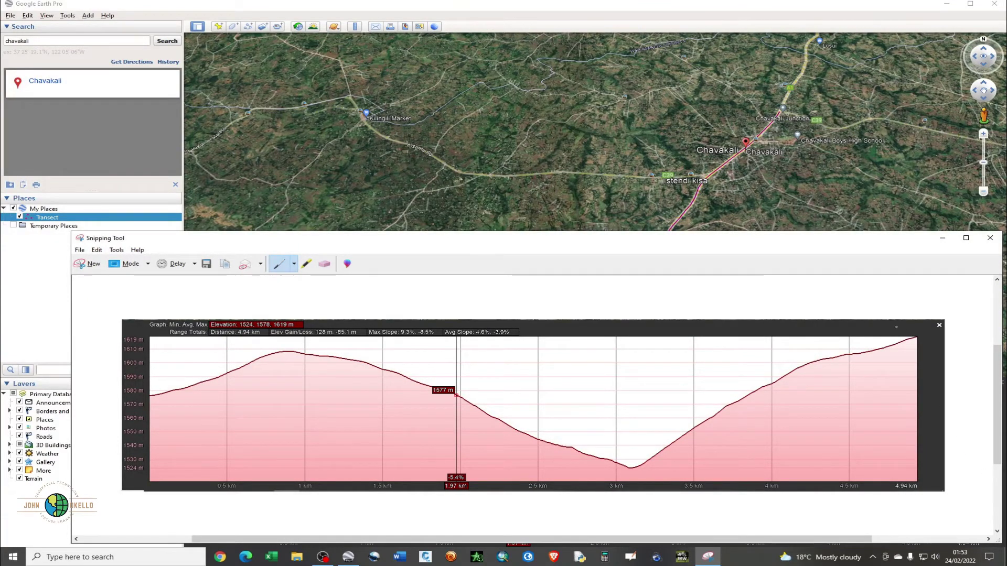
Save the snip to the Desktop as a JPEG file named "Elevation profile"
click(80, 251)
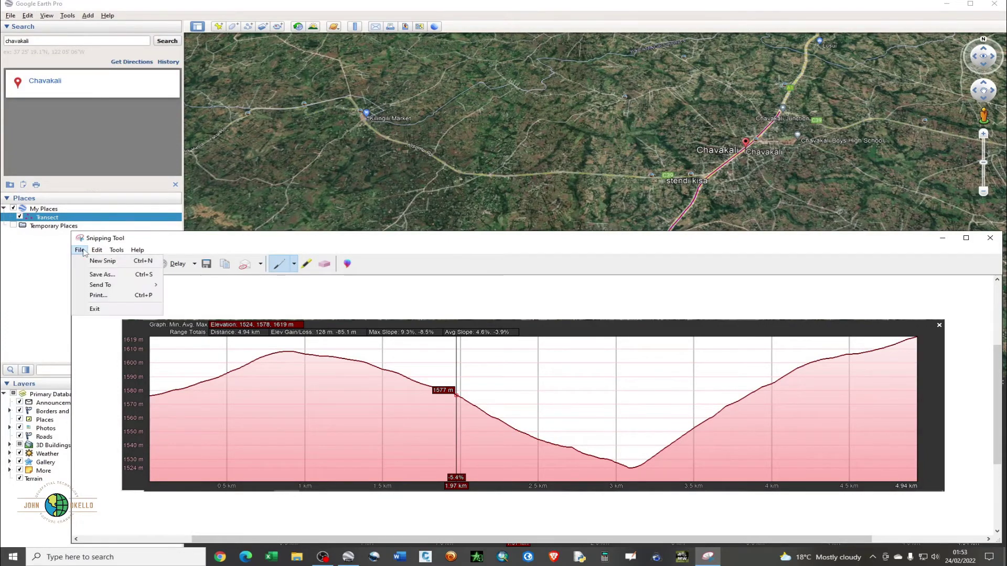
click(101, 276)
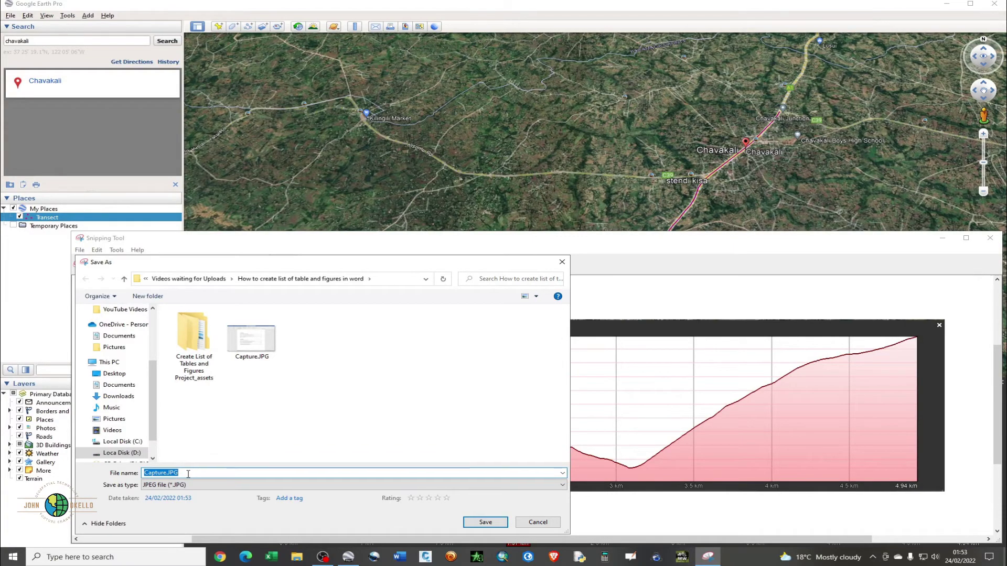
text(Elevation profile)
click(115, 374)
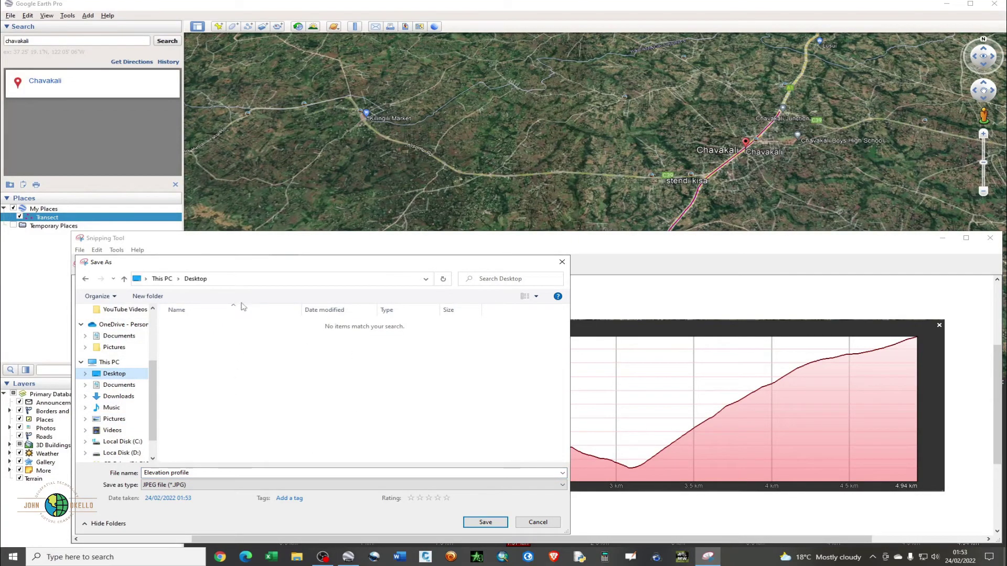
click(486, 523)
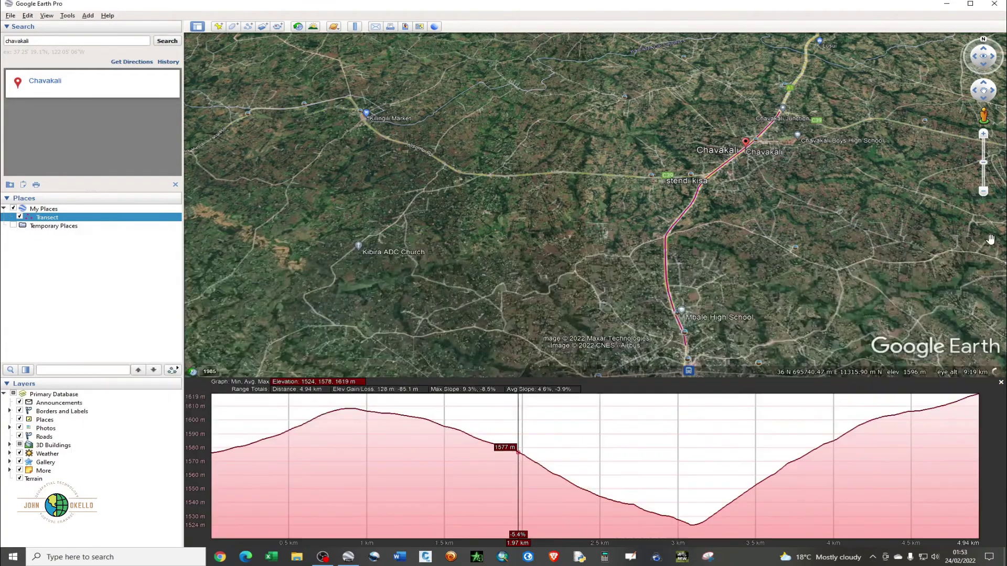
Close Snipping Tool and Google Earth Pro, and open Elevation profile.JPG from the desktop to check the saved image
click(990, 238)
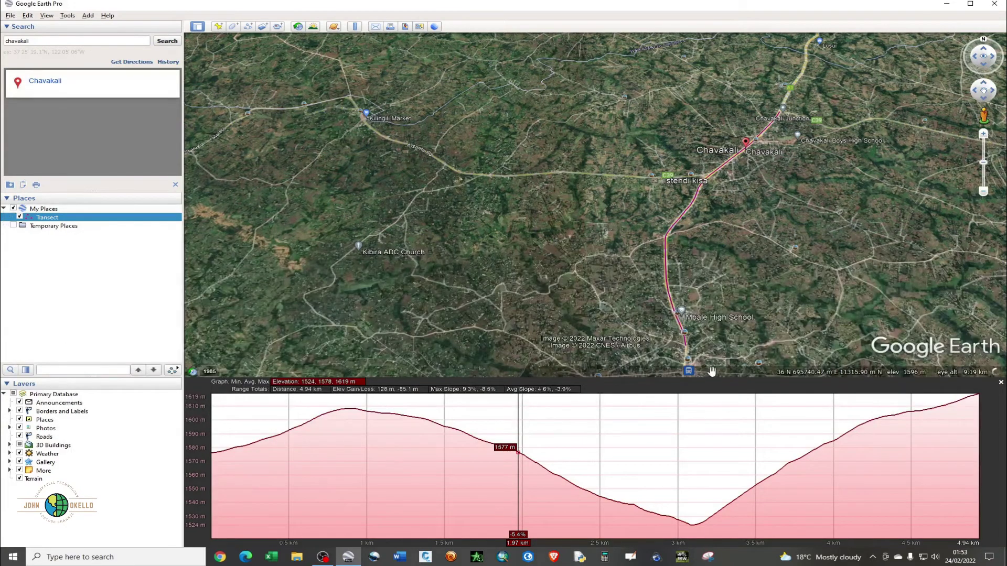
click(995, 5)
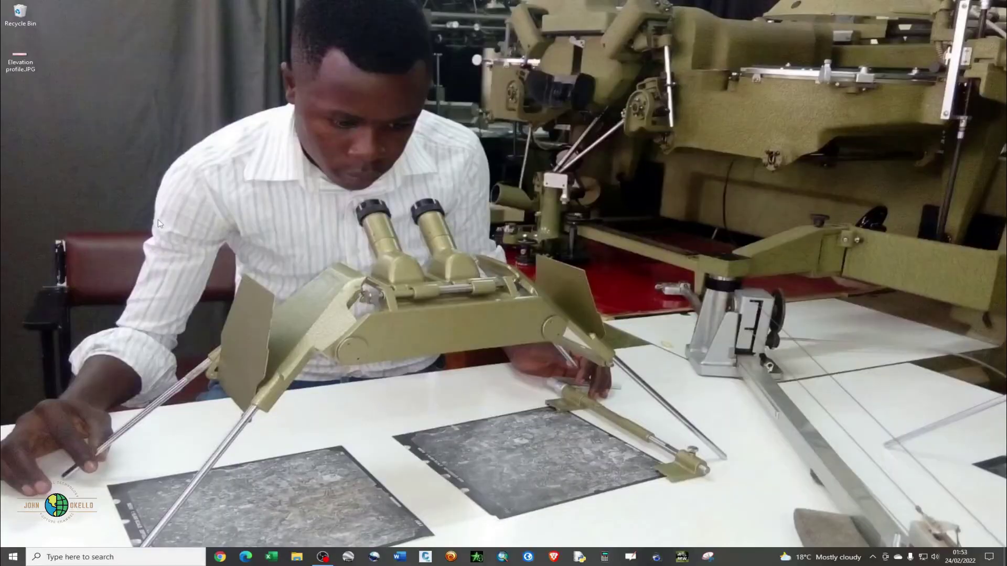
double_click(21, 64)
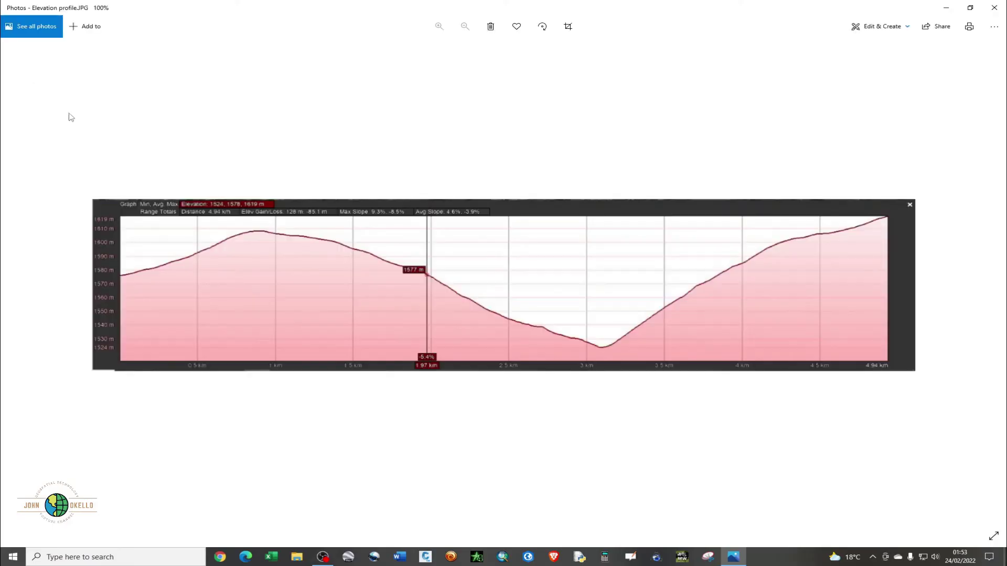